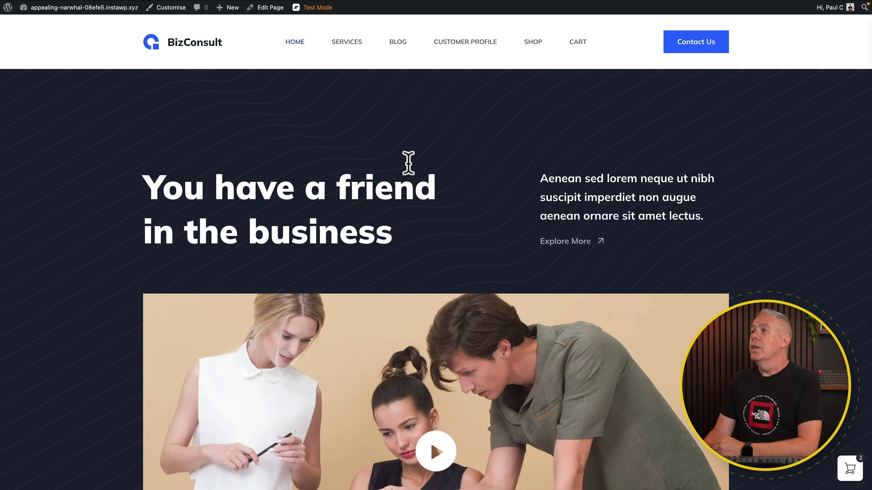
Browse the shop's Membership Subscription (1 Year) page, then the Digital Widget page with its Ltd variation.
left_click(531, 45)
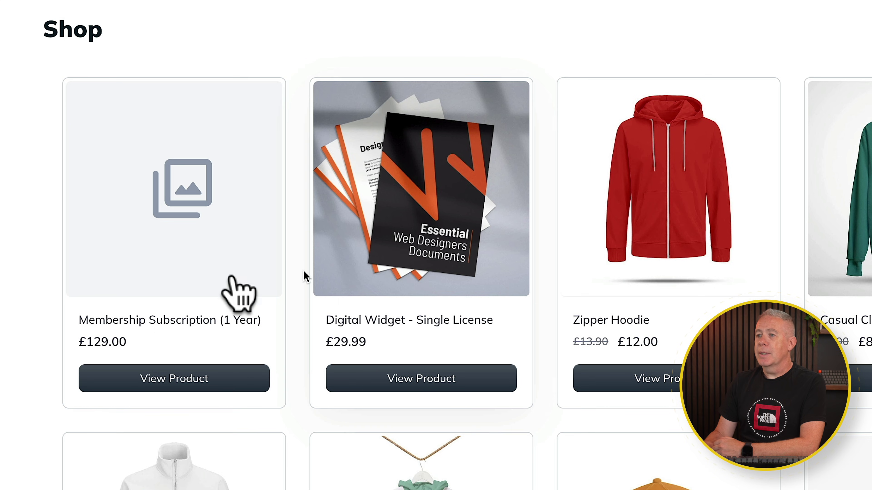
left_click(234, 264)
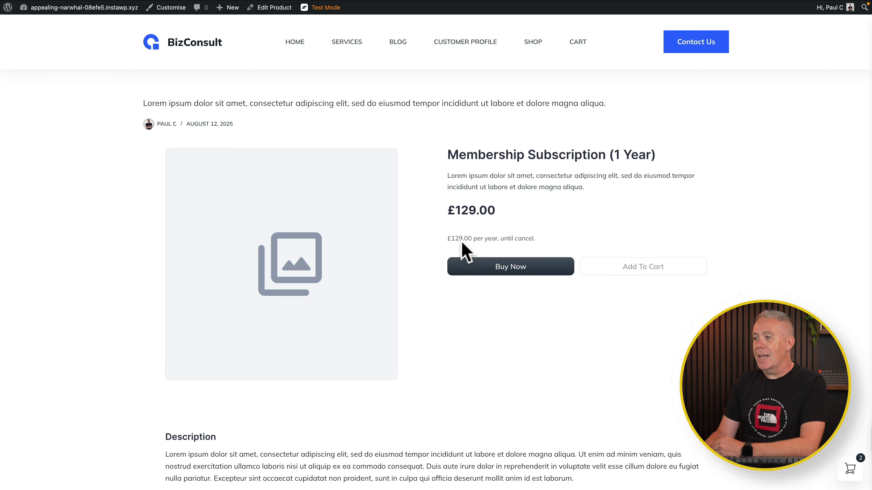
scroll(446, 261, "left", 5)
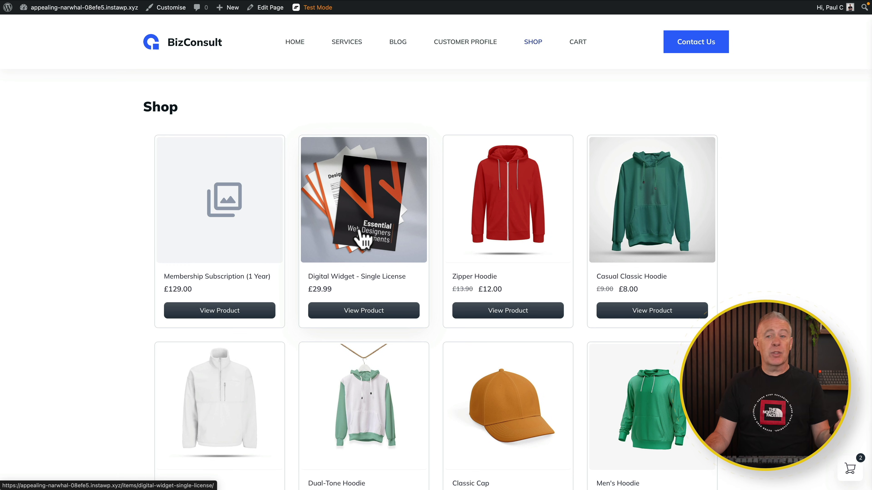
left_click(359, 228)
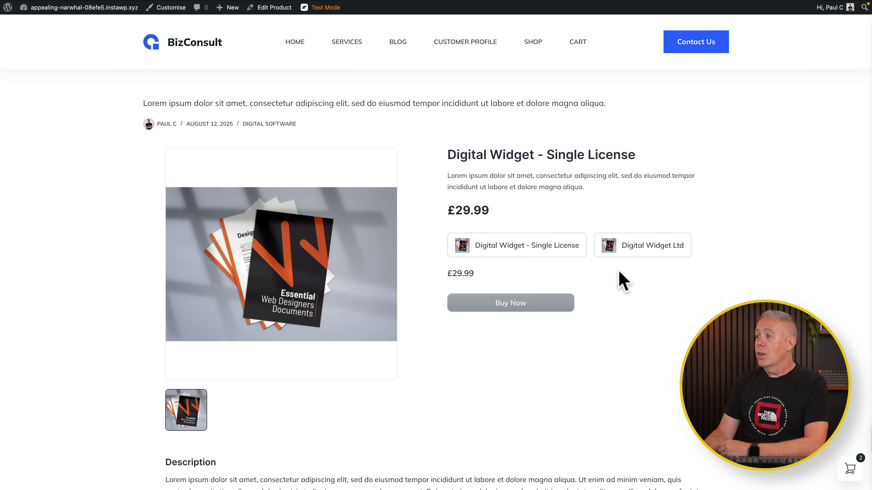
left_click(635, 254)
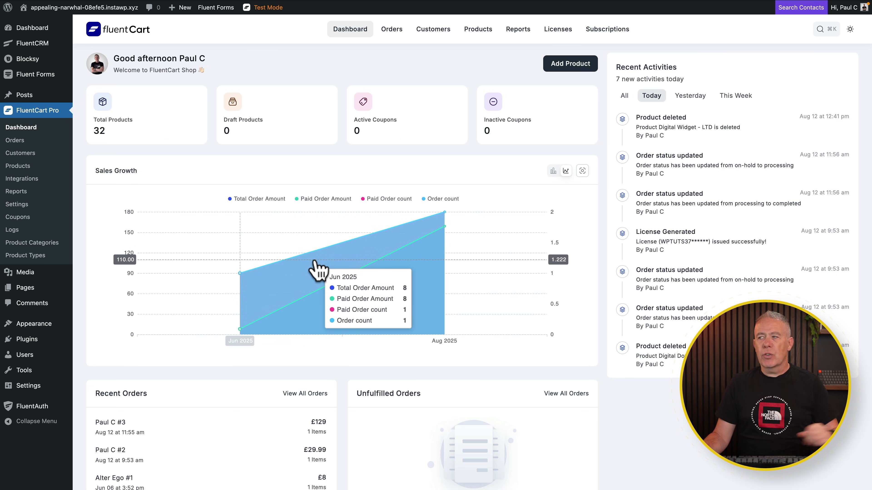
Open the active Digital Widget - Single License from the Licenses list.
left_click(569, 29)
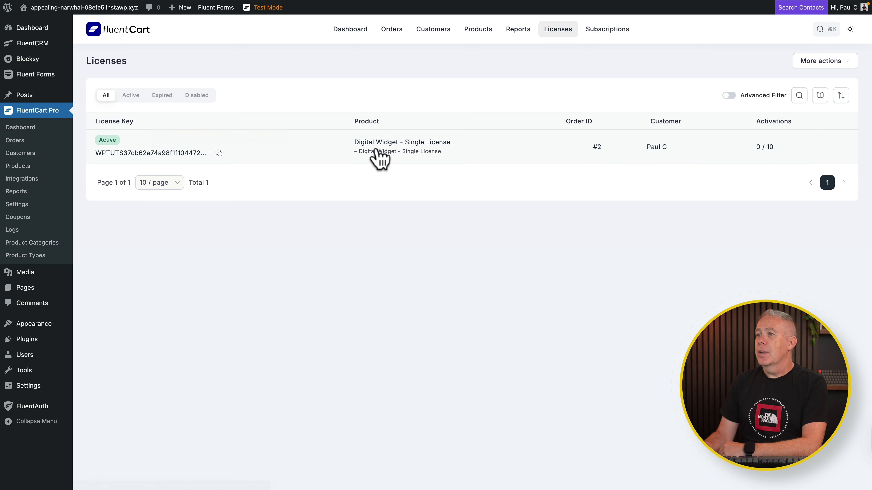
left_click(387, 140)
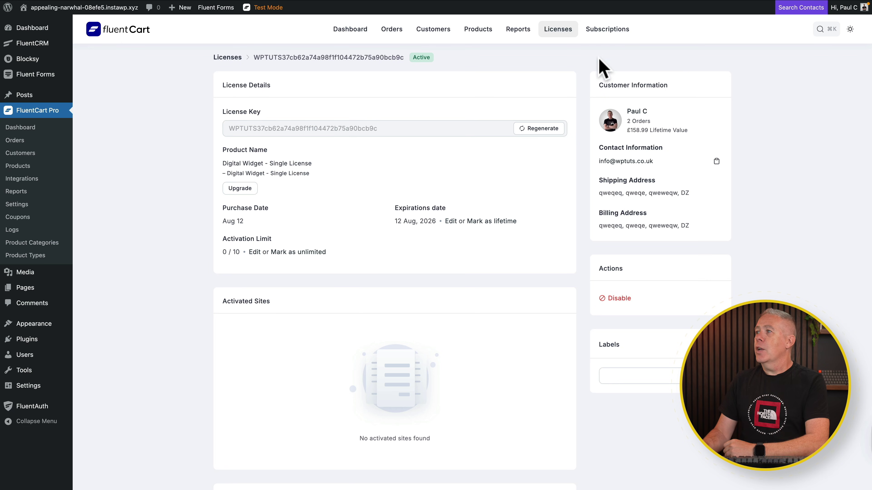
Review the Membership Subscription (1 Year) subscription and its customer's overview, then go to Products.
left_click(610, 37)
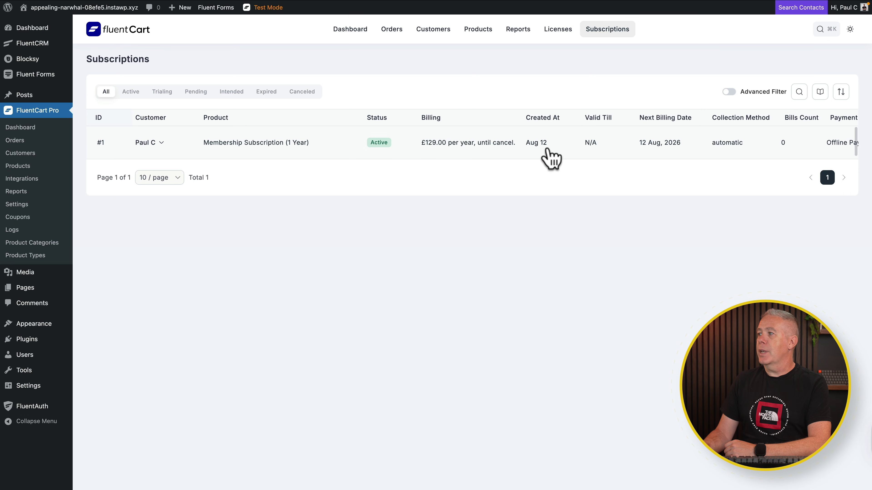
scroll(613, 158, "right", 3)
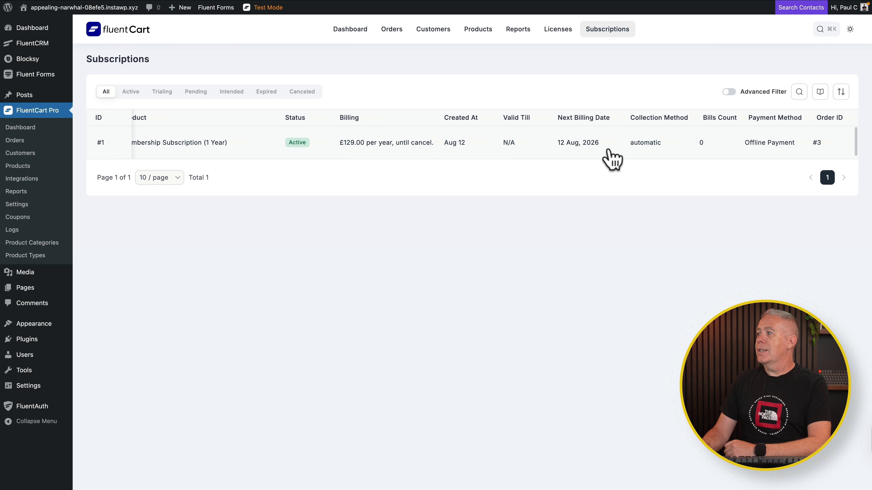
scroll(613, 159, "left", 3)
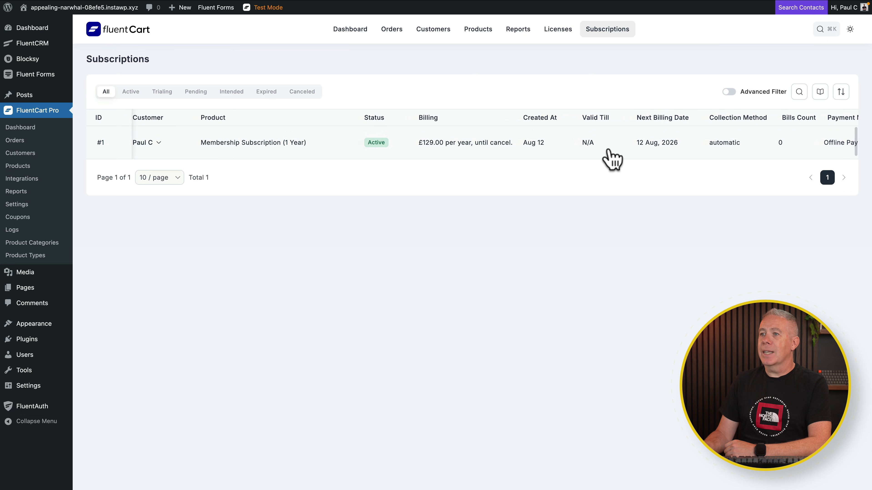
left_click(162, 144)
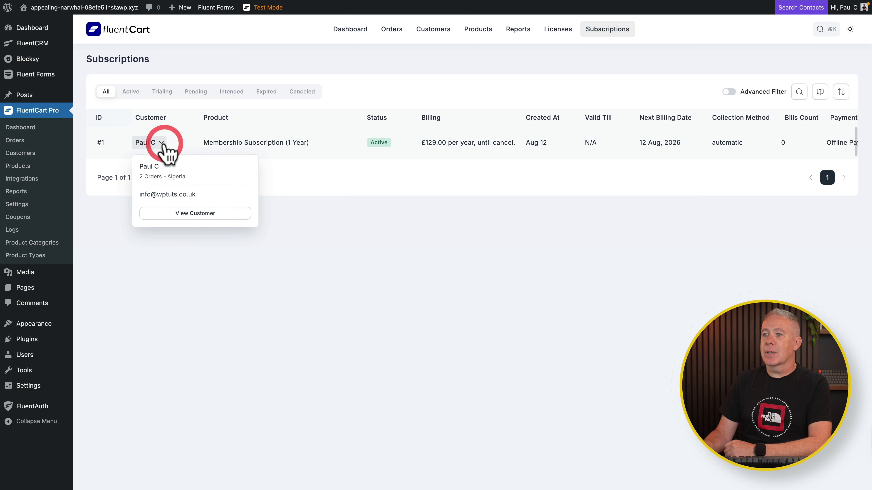
left_click(188, 215)
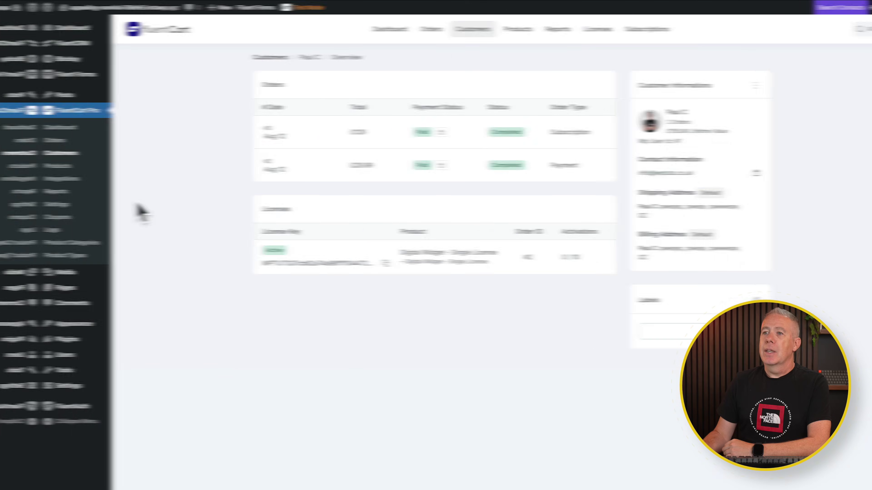
left_click(15, 166)
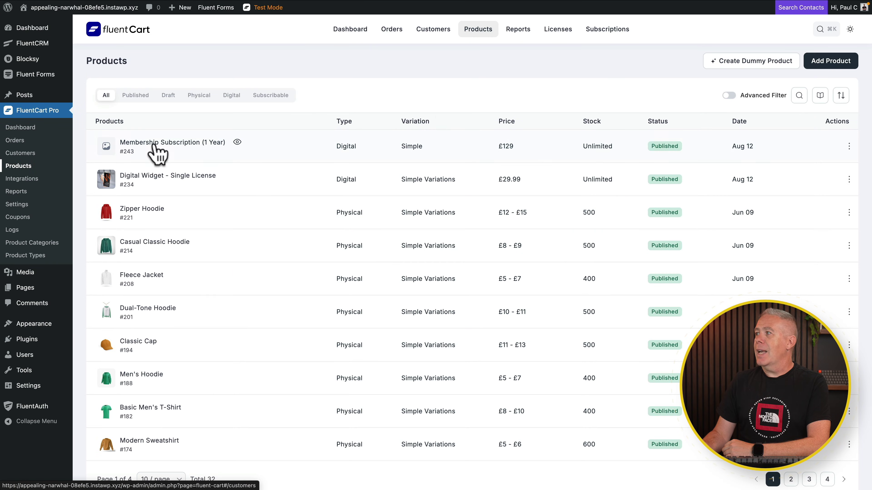
Create a draft digital product titled 'Sample Digital Software'.
left_click(832, 61)
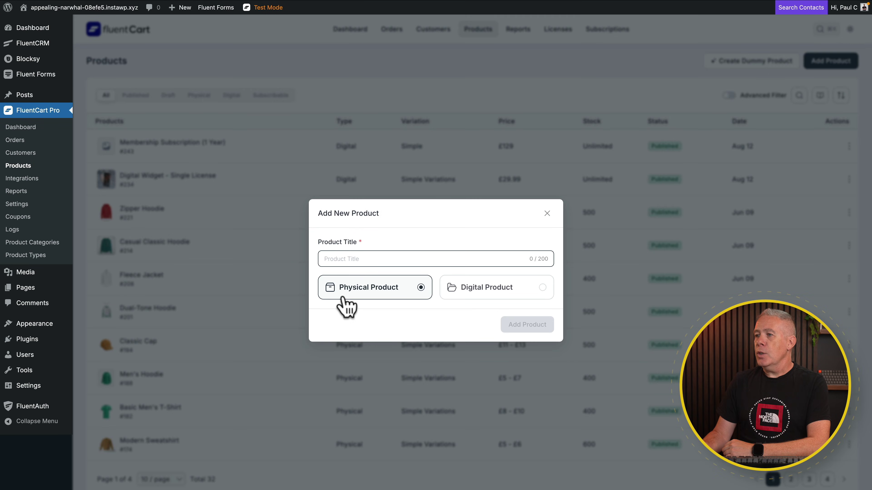
left_click(343, 260)
type("Sample Digital Software")
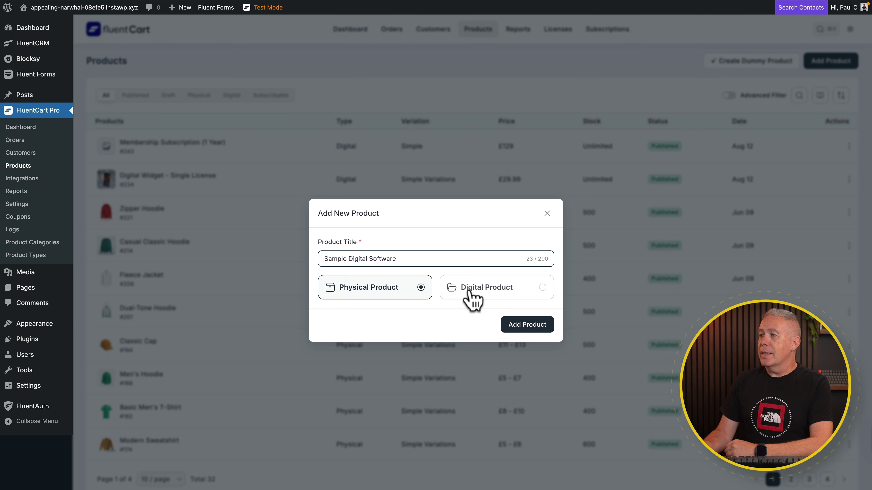
left_click(473, 294)
left_click(530, 326)
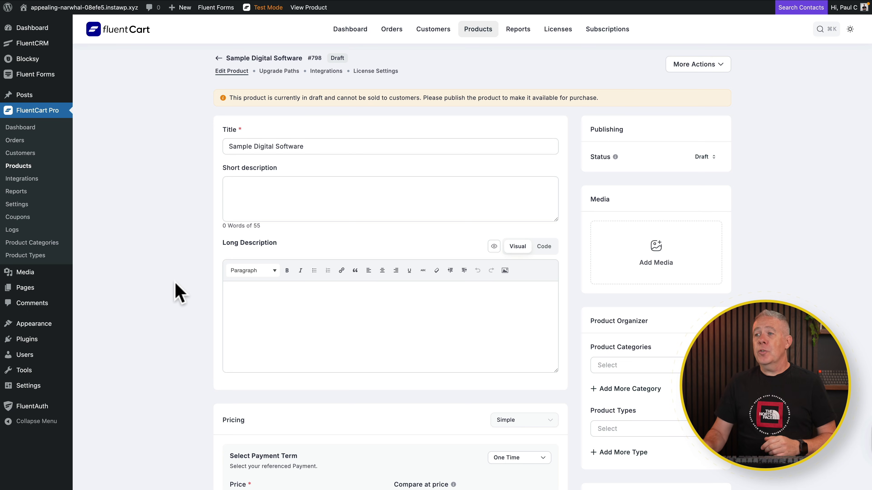
left_click(278, 198)
Paste lorem ipsum placeholder text into the short and long descriptions.
type("Lorem ipsum dolor sit amet, consectetur adipiscing elit, sed do eiusmod tempor incididunt ut labore et dolore magna aliqua. Ut enim ad minim veniam, quis nostrud exercitation ullamco laboris nisi ut aliquip ex ea commodo consequat.")
left_click(262, 309)
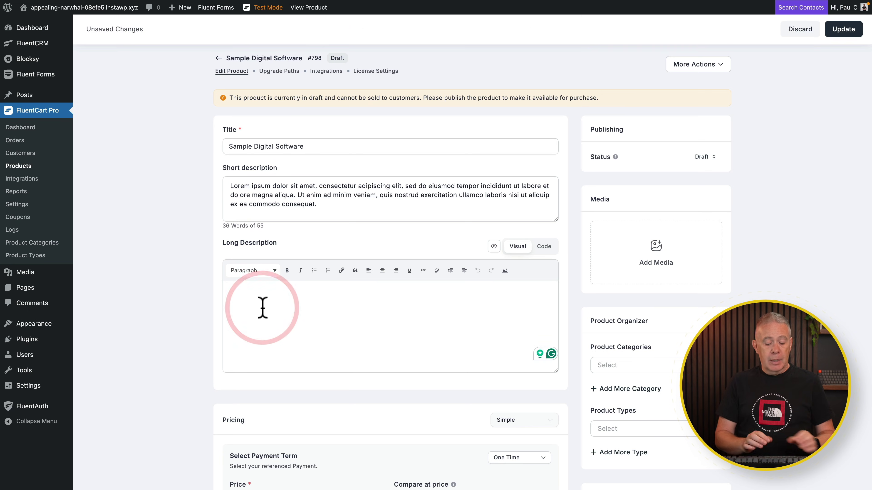
type("Duis aute irure dolor in reprehenderit in voluptate velit esse cillum dolore eu fugiat nulla pariatur. Excepteur sint occaecat cupidatat non proident, sunt in culpa qui officia deserunt mollit anim id est laborum.")
scroll(262, 308, "down", 2)
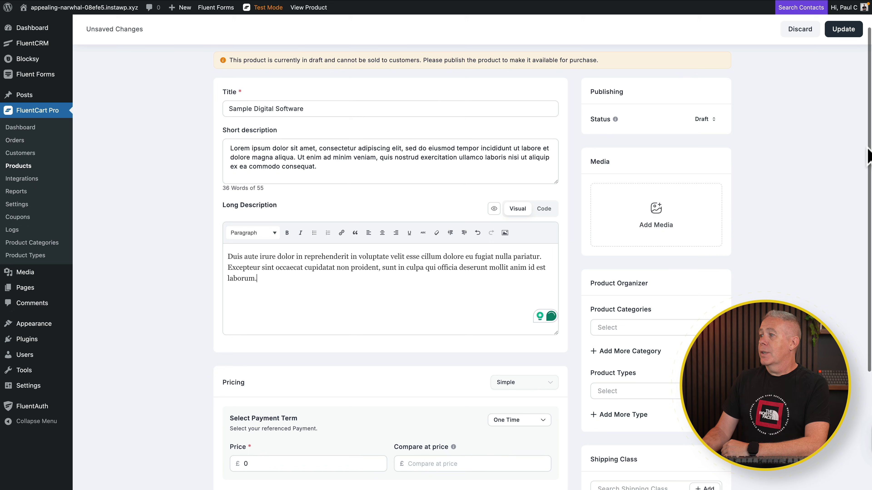
Set the book-cover image as the product's featured media.
left_click(670, 207)
left_click(672, 251)
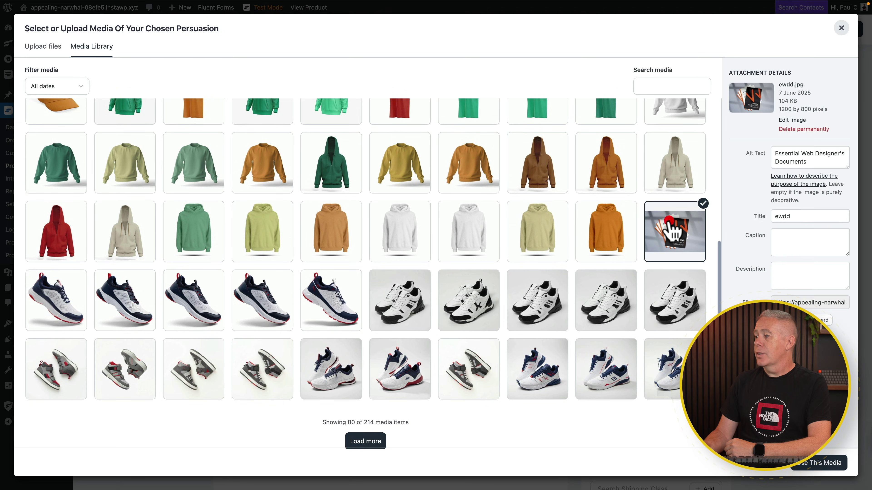
left_click(820, 462)
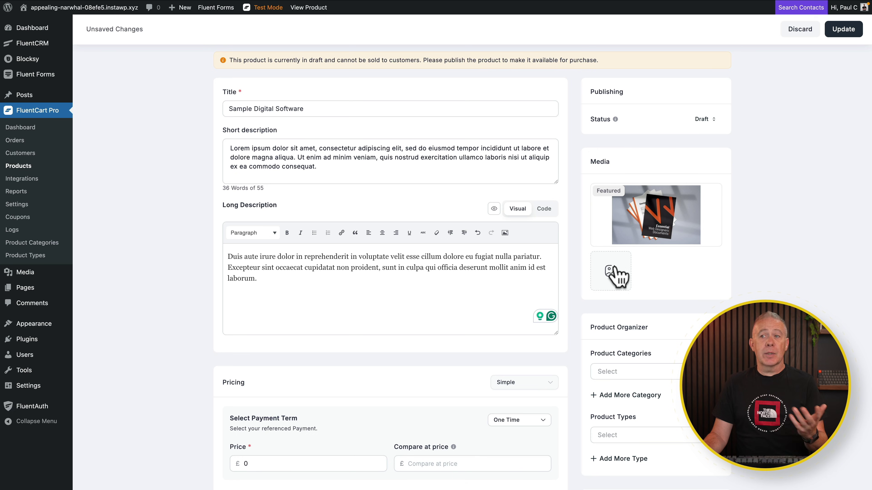
scroll(177, 360, "down", 5)
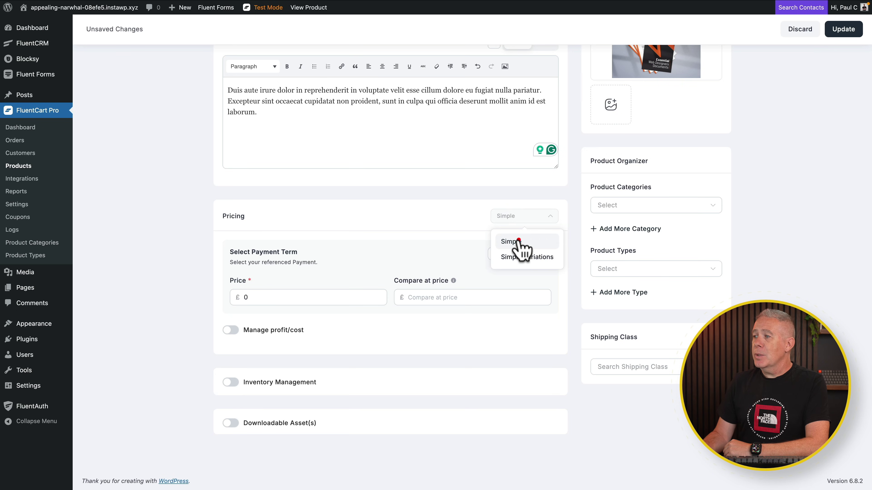
left_click(519, 241)
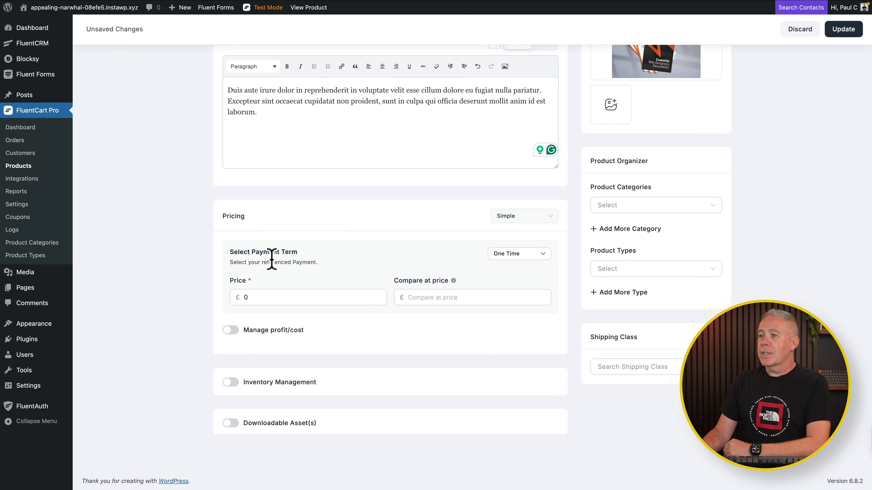
Make the product a subscription priced at £19.99.
left_click(519, 254)
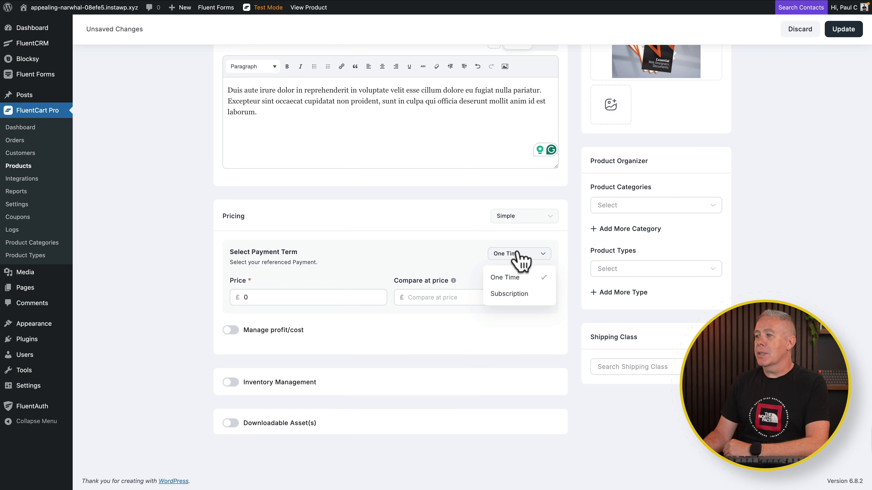
left_click(516, 294)
left_click(288, 299)
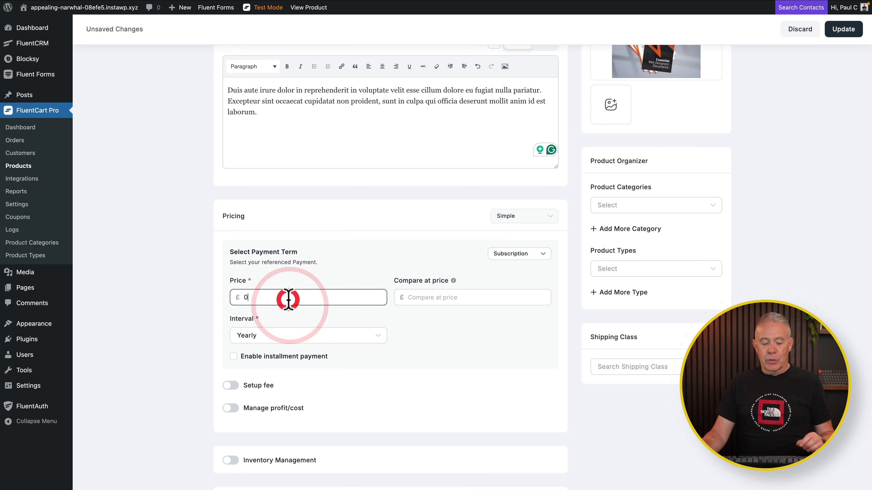
key("BackSpace")
type("19.99")
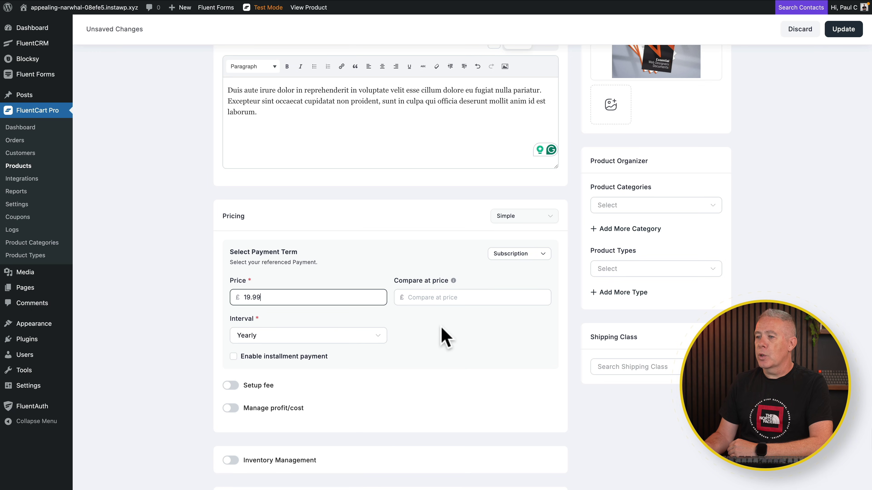
Keep Yearly as the billing interval and try the installment payment option.
scroll(423, 347, "down", 1)
left_click(350, 308)
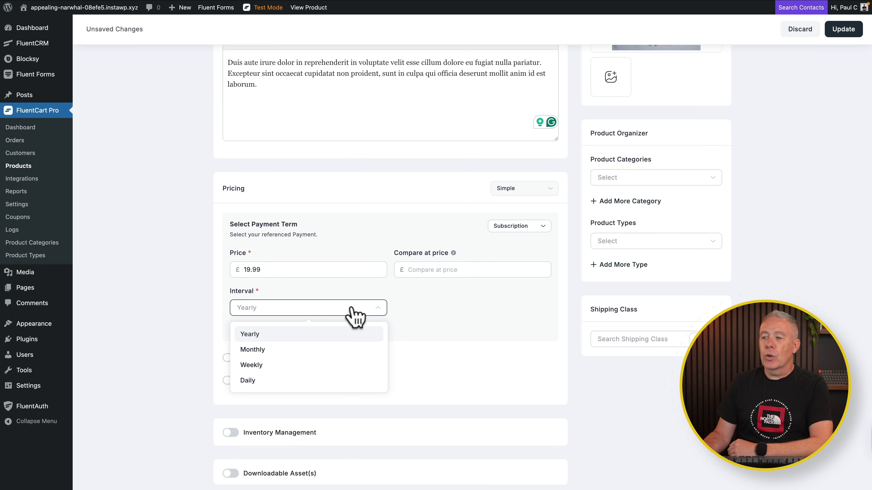
left_click(457, 306)
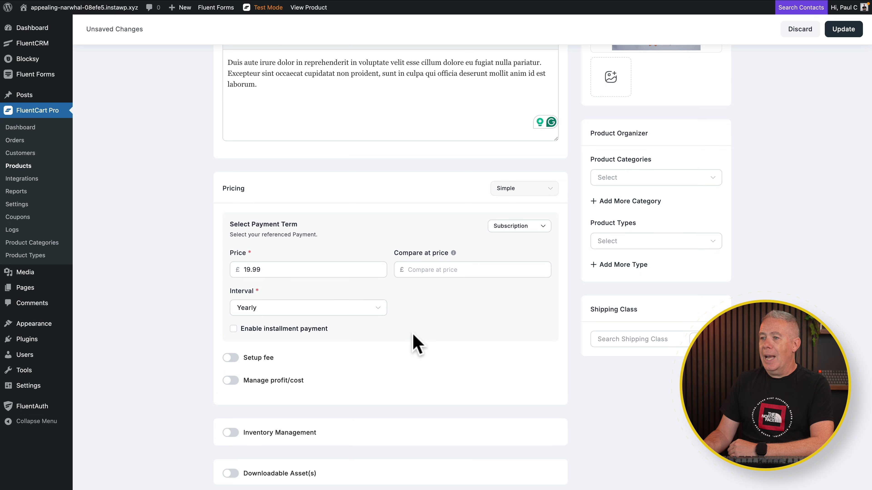
left_click(323, 329)
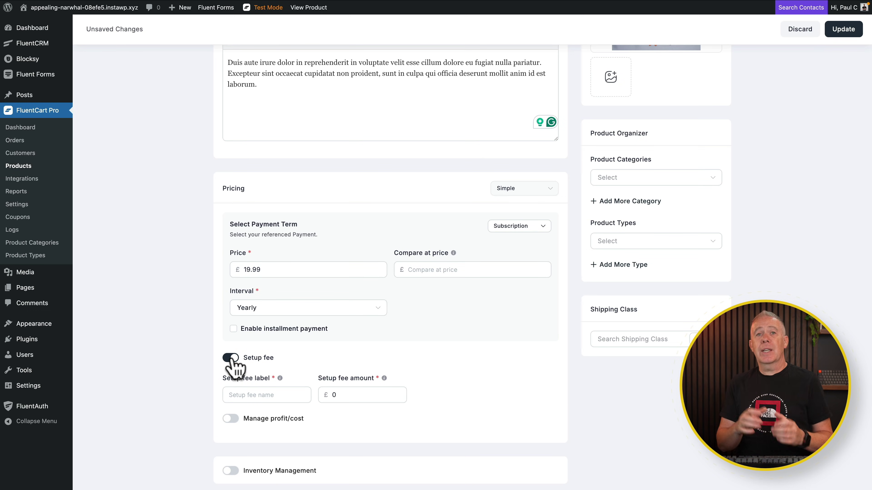
Turn off the setup fee, leaving profit/cost tracking off after trying it.
left_click(230, 358)
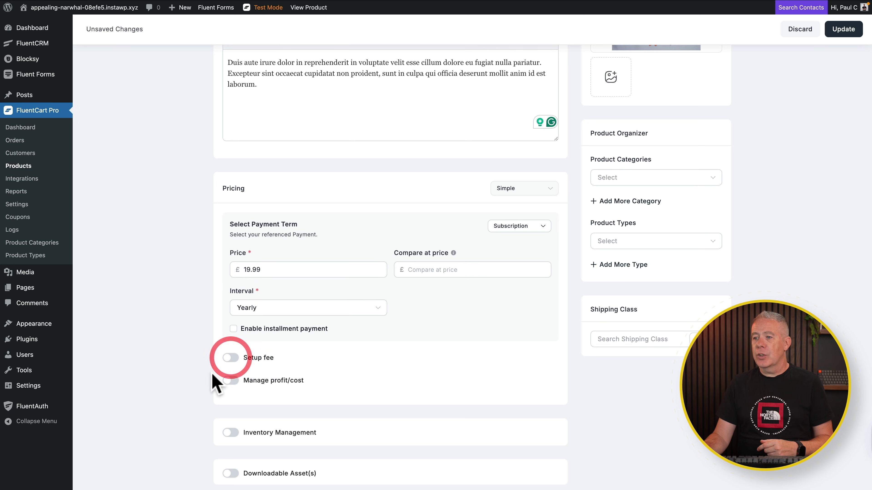
left_click(232, 381)
scroll(195, 398, "down", 3)
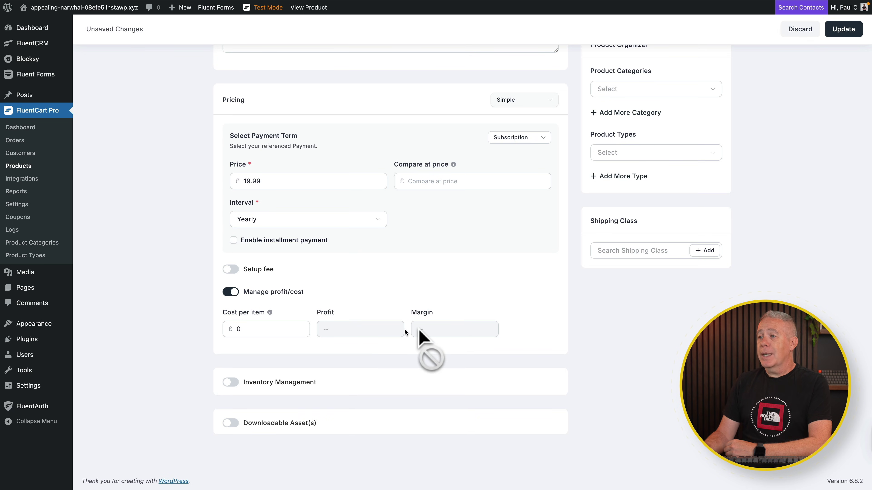
left_click(228, 293)
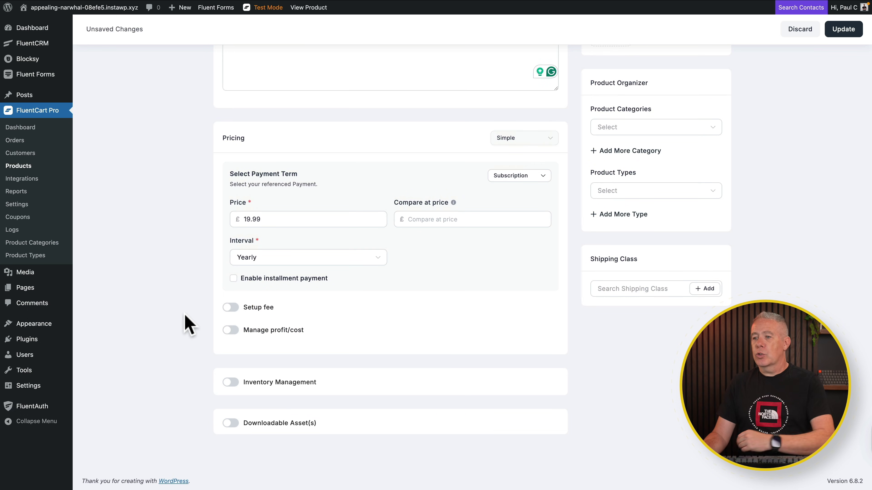
Leave Inventory Management off and enable Downloadable Asset(s).
left_click(230, 382)
scroll(185, 367, "down", 2)
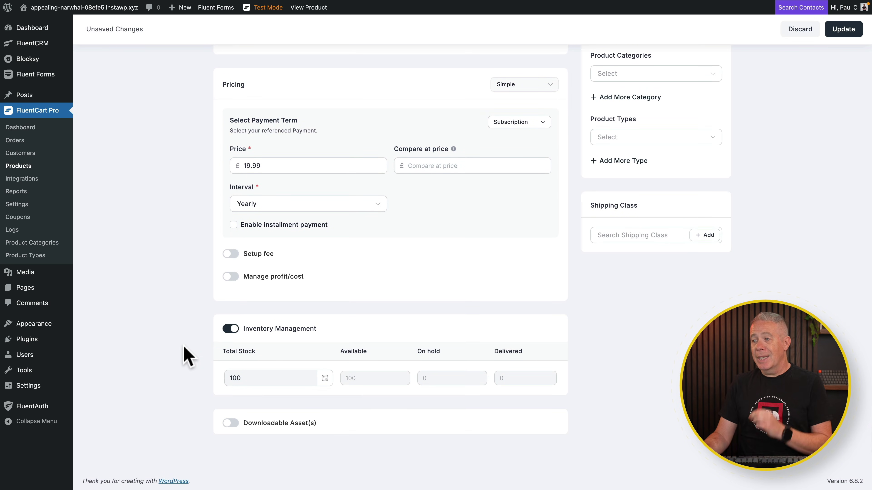
left_click(260, 377)
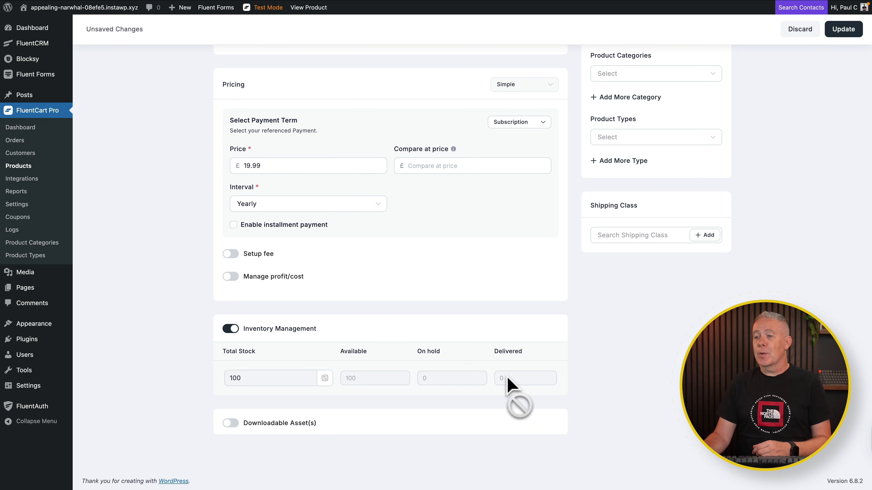
left_click(231, 329)
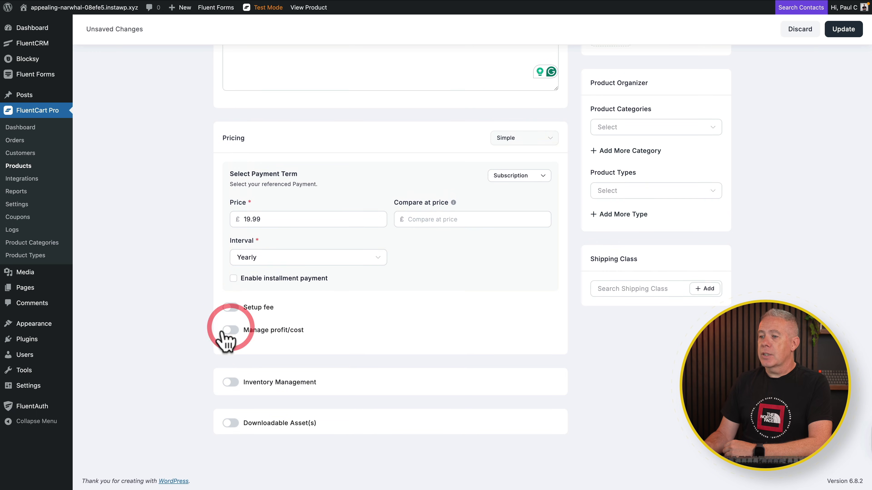
left_click(234, 424)
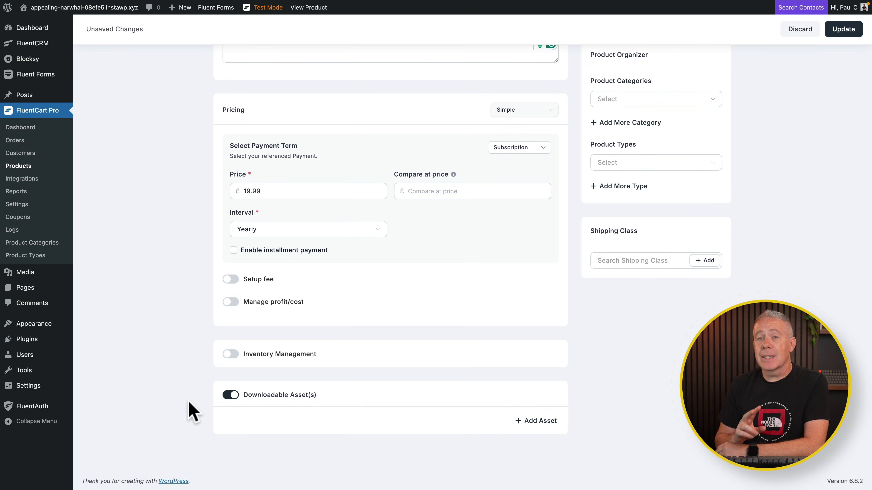
Add archive.zip from local storage as a downloadable asset on the Sample Digital Software variant.
left_click(535, 422)
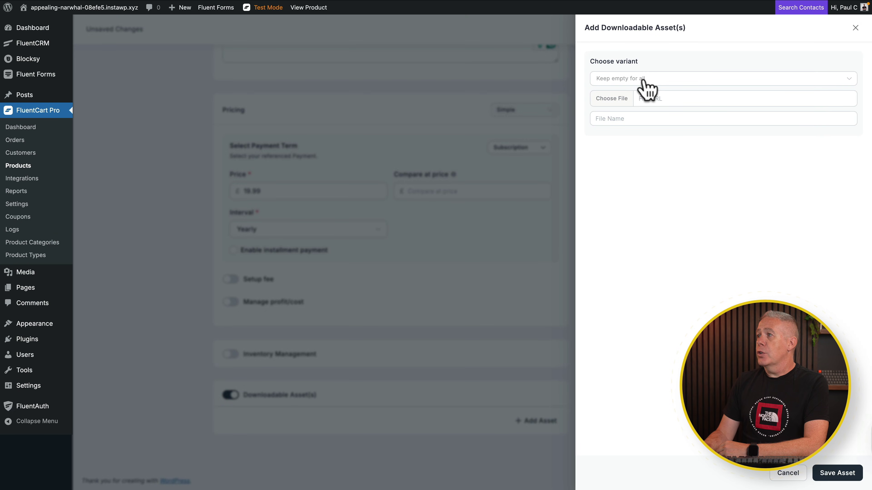
left_click(644, 81)
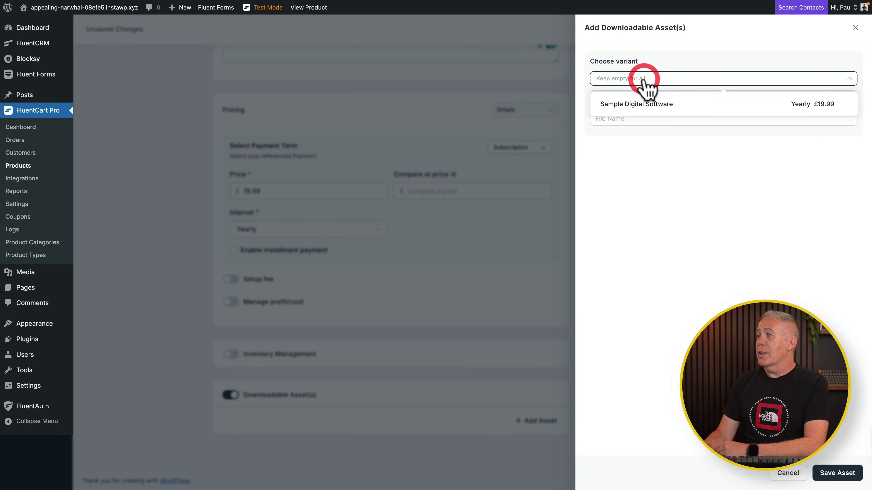
left_click(655, 105)
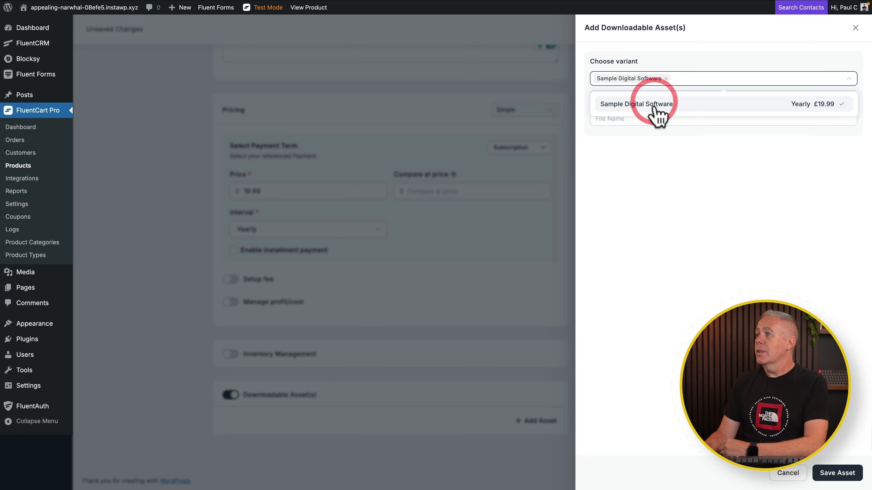
left_click(661, 162)
left_click(618, 118)
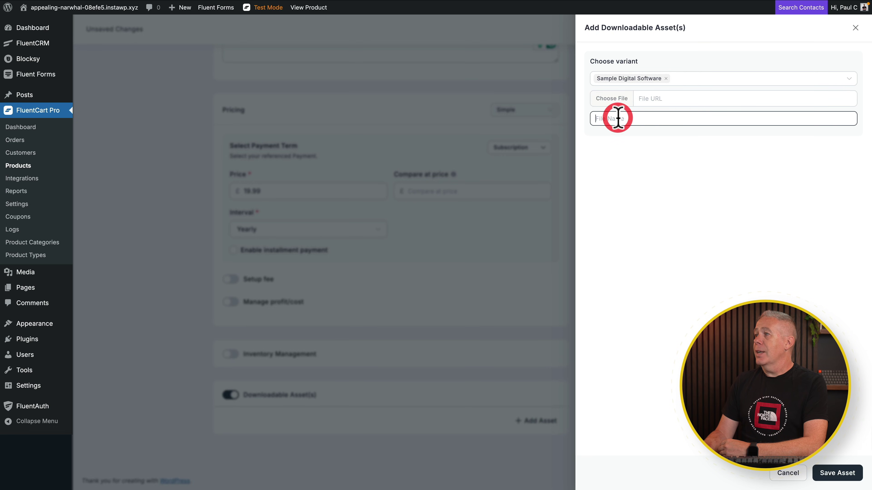
left_click(617, 101)
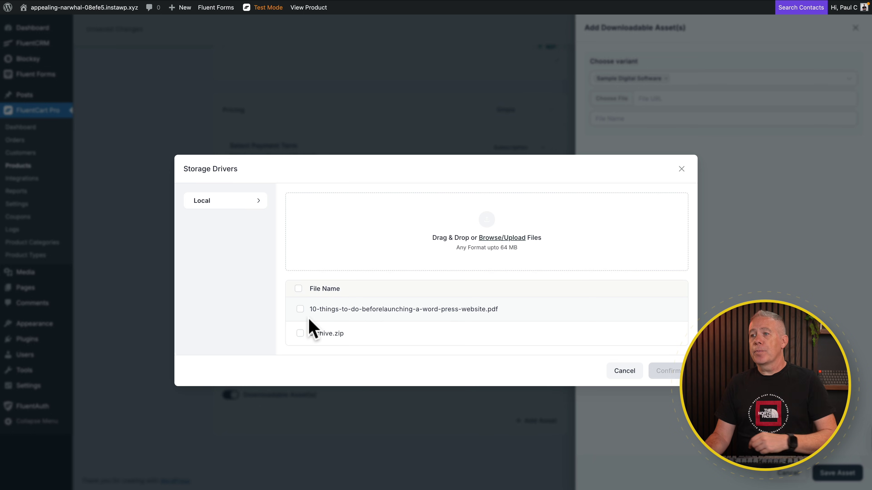
left_click(224, 201)
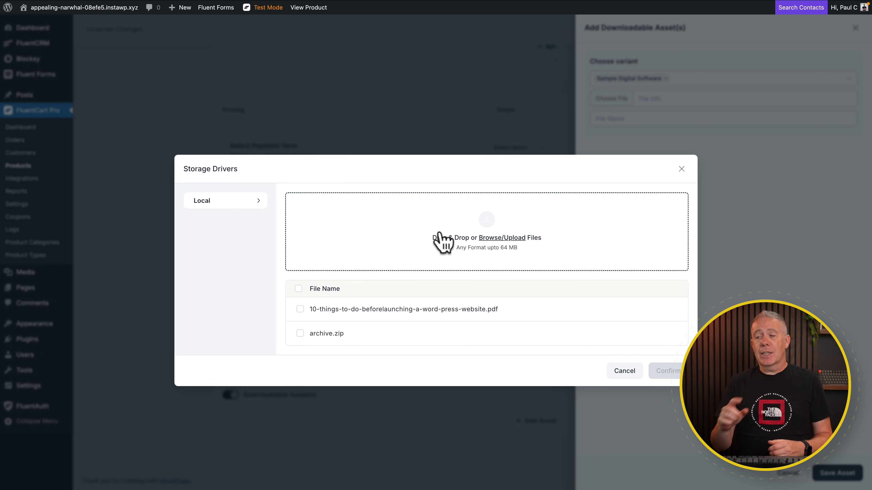
left_click(300, 333)
left_click(668, 371)
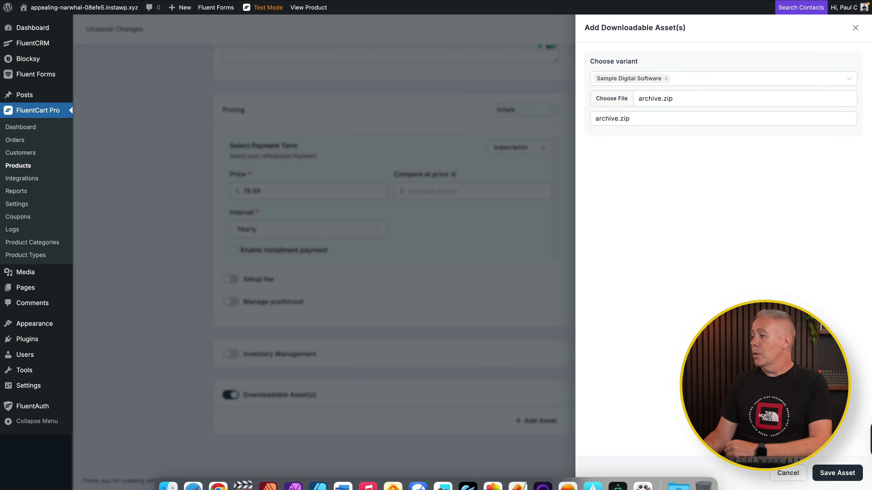
left_click(836, 473)
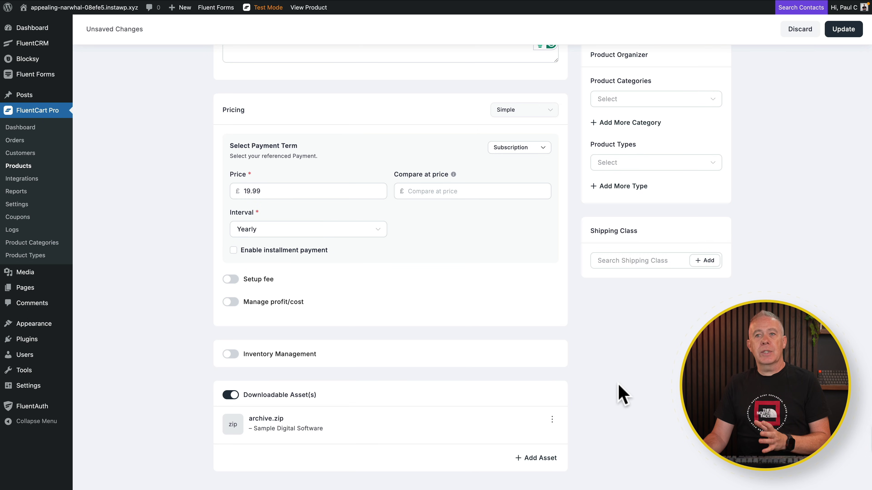
In Product Organizer, assign the Digital Software category and the Software product type.
scroll(621, 395, "up", 5)
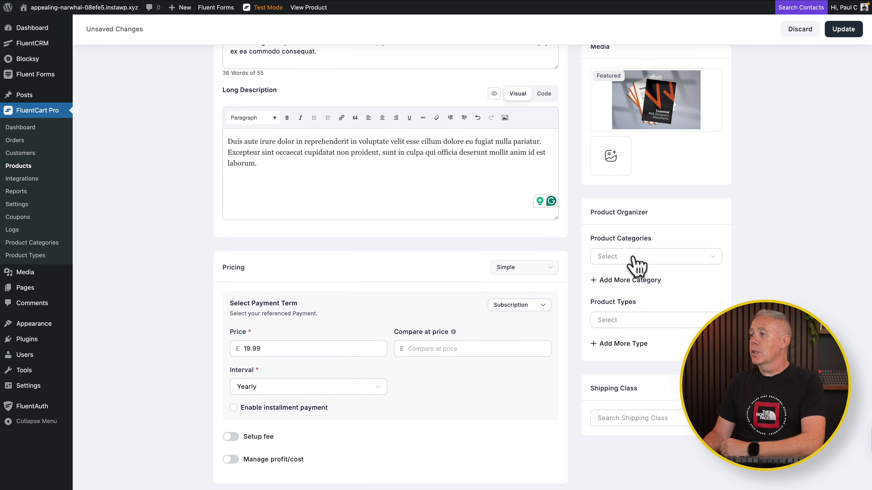
left_click(656, 262)
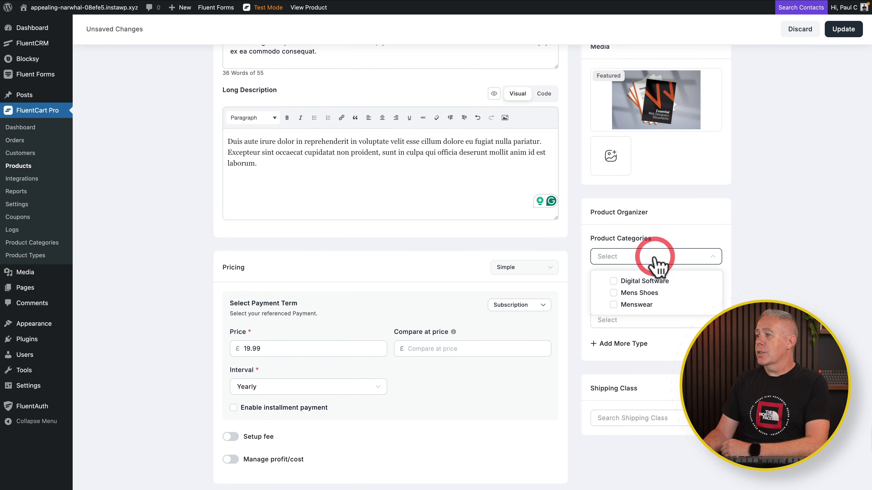
left_click(645, 284)
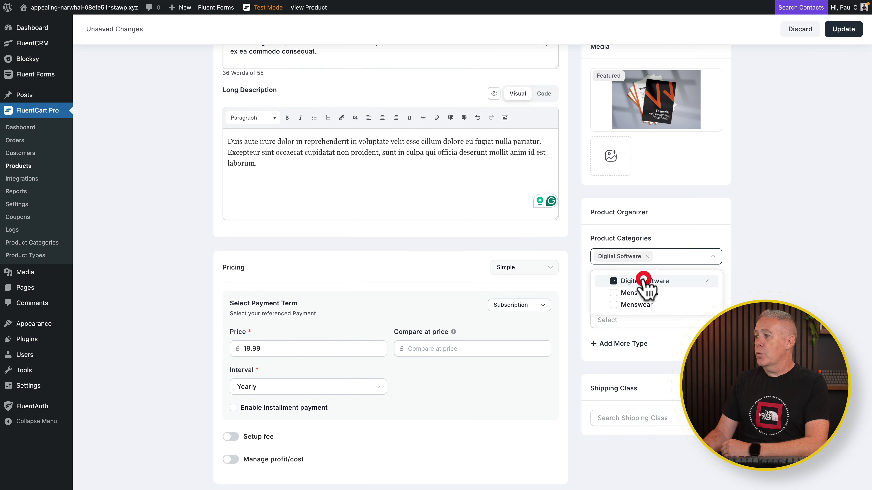
left_click(734, 237)
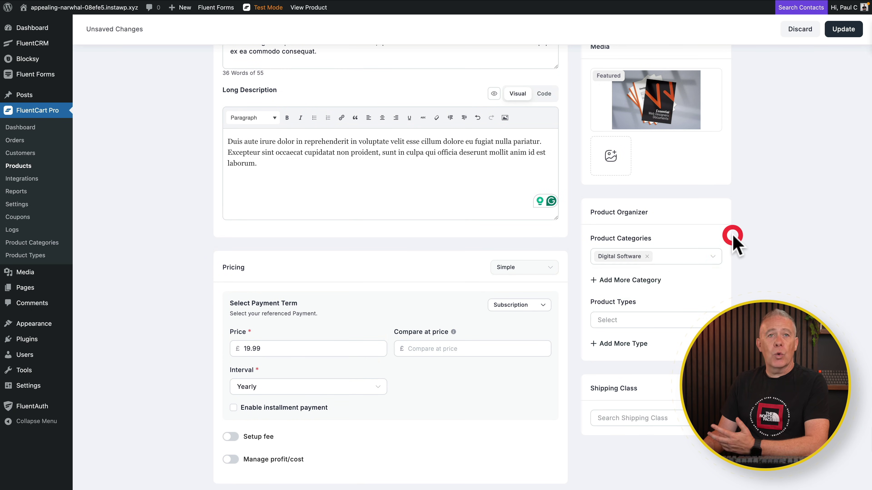
left_click(648, 321)
left_click(634, 345)
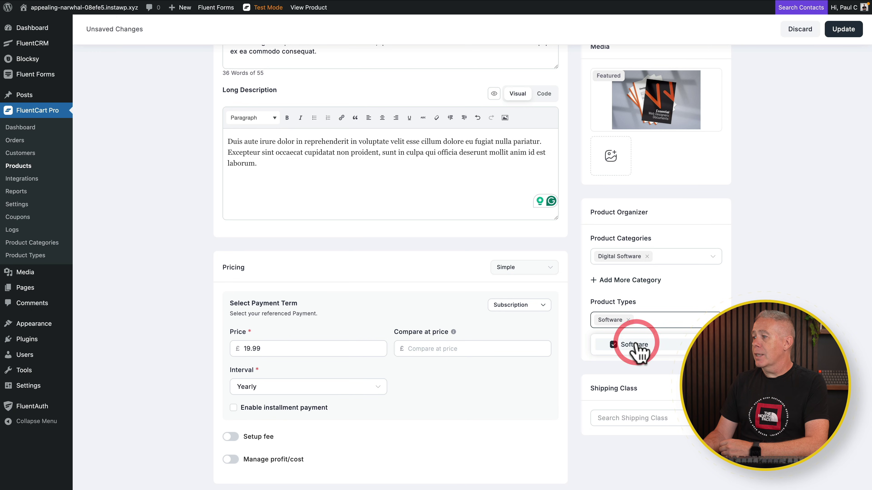
left_click(755, 302)
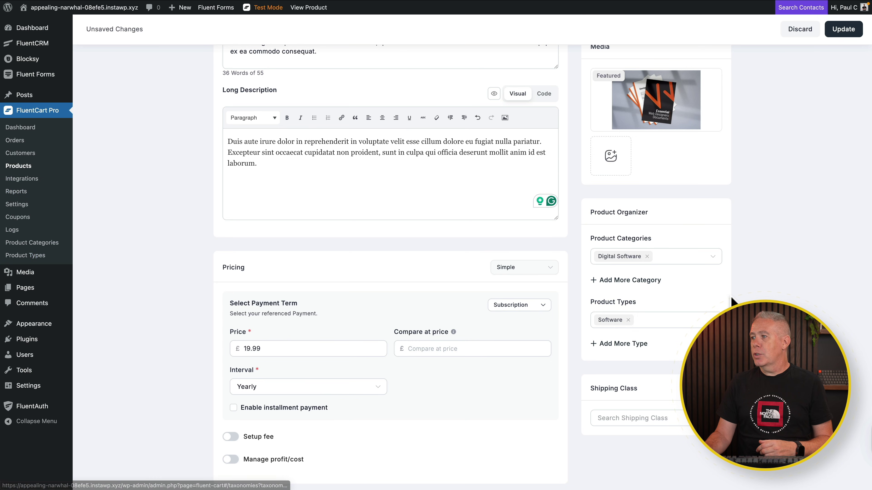
scroll(219, 201, "up", 5)
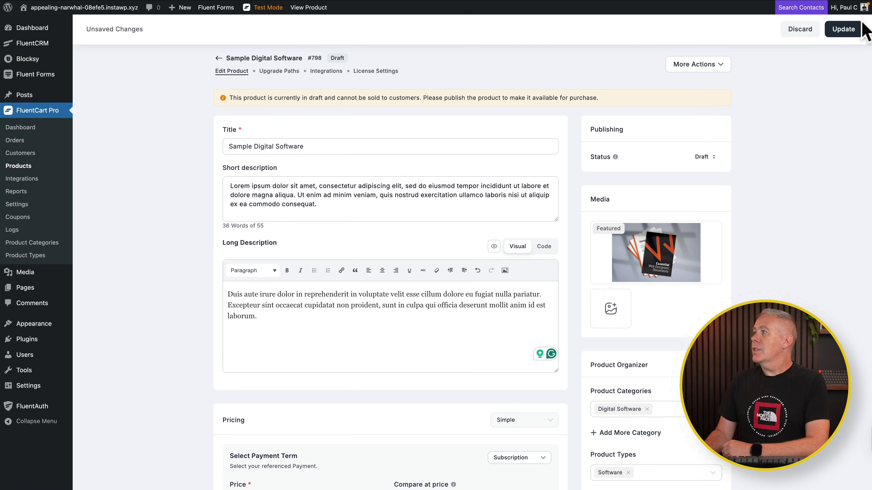
Save the product, then view its Upgrade Paths, Integrations and License Settings pages.
left_click(844, 30)
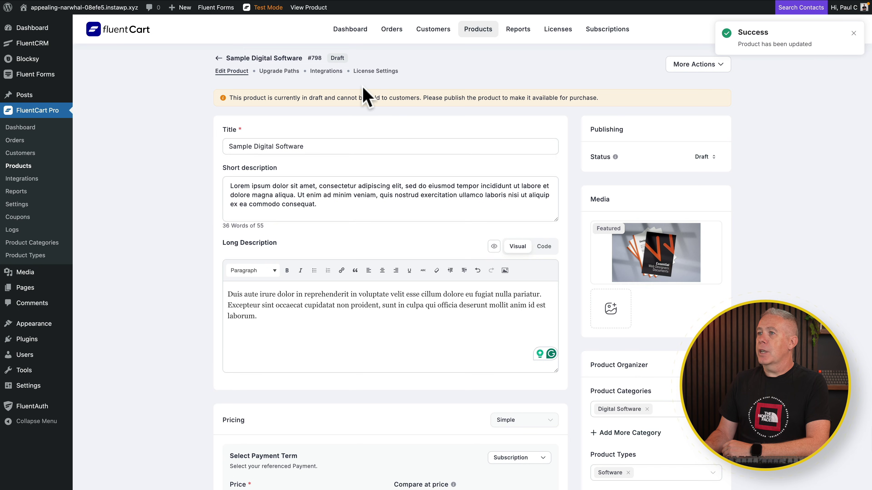
left_click(279, 71)
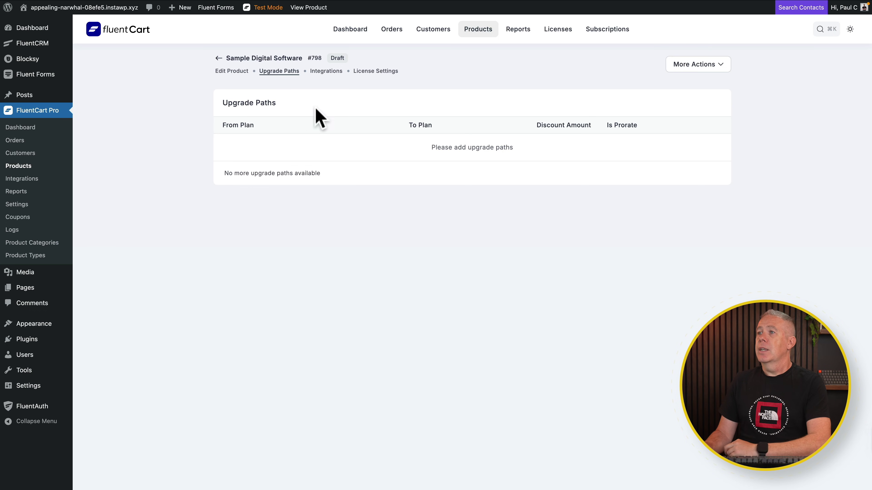
left_click(326, 71)
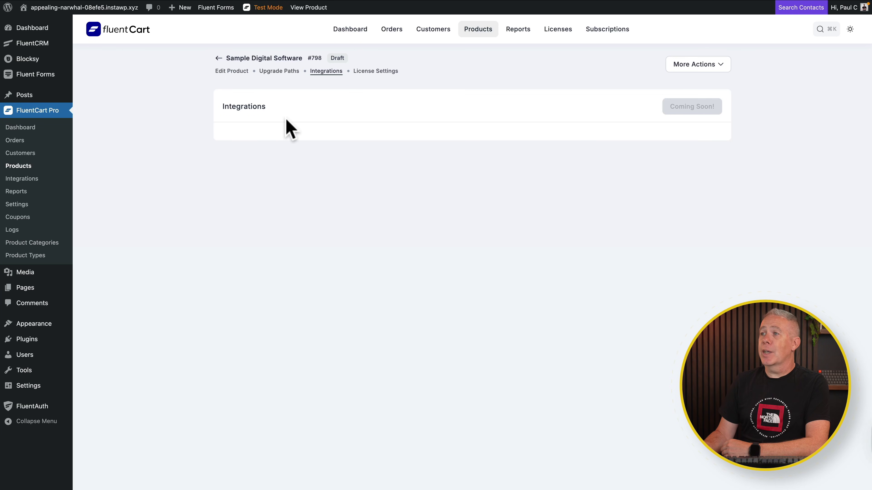
left_click(368, 72)
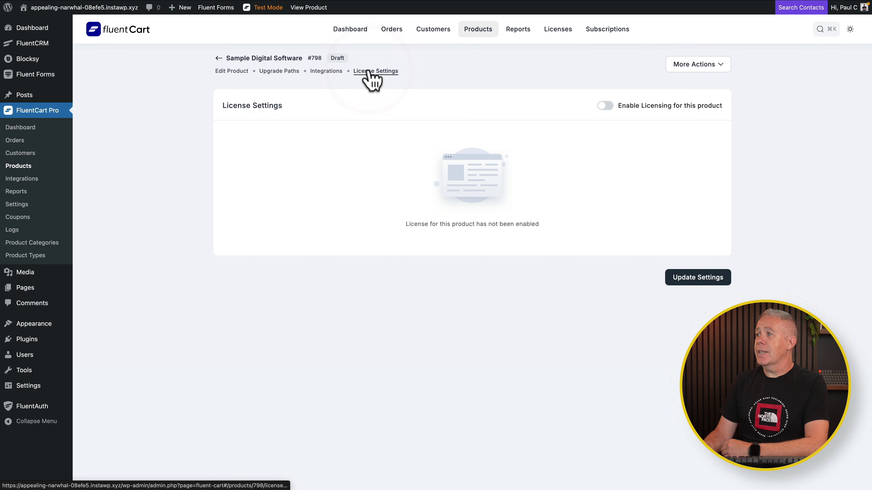
Enable licensing with an activation limit of 10 and a license validity of 1 year.
left_click(606, 107)
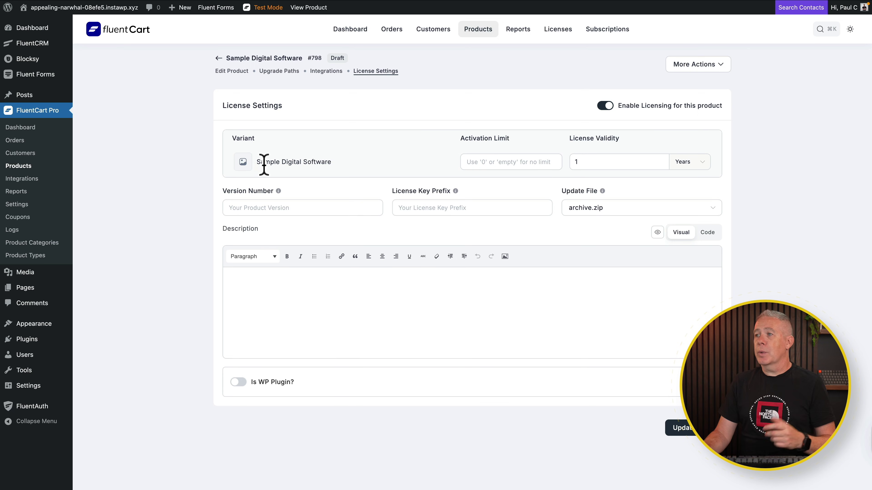
left_click(484, 162)
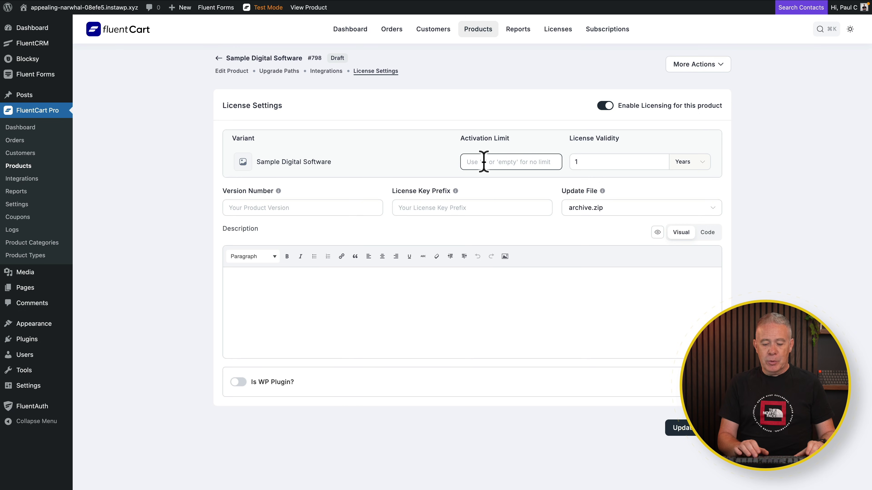
type("10")
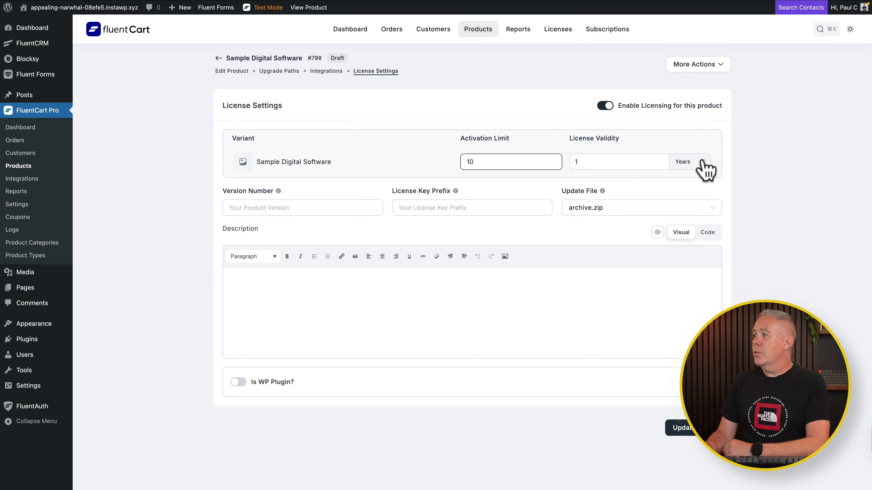
left_click(617, 164)
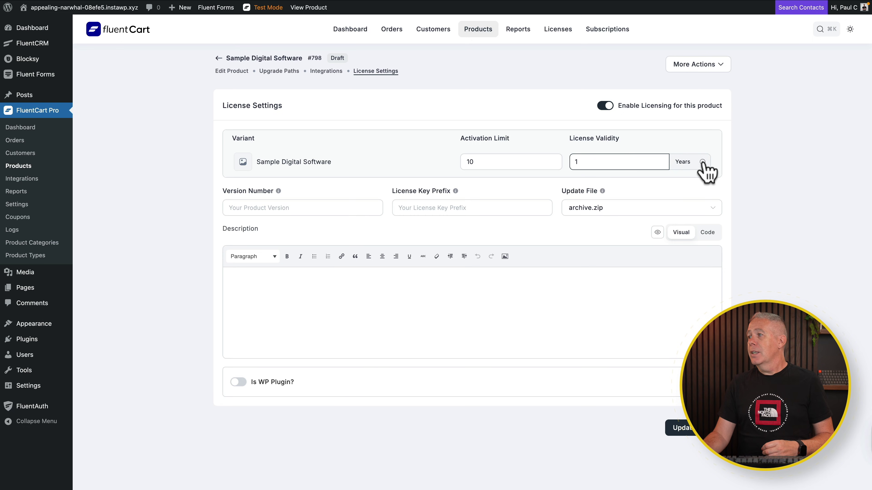
left_click(597, 165)
type("0")
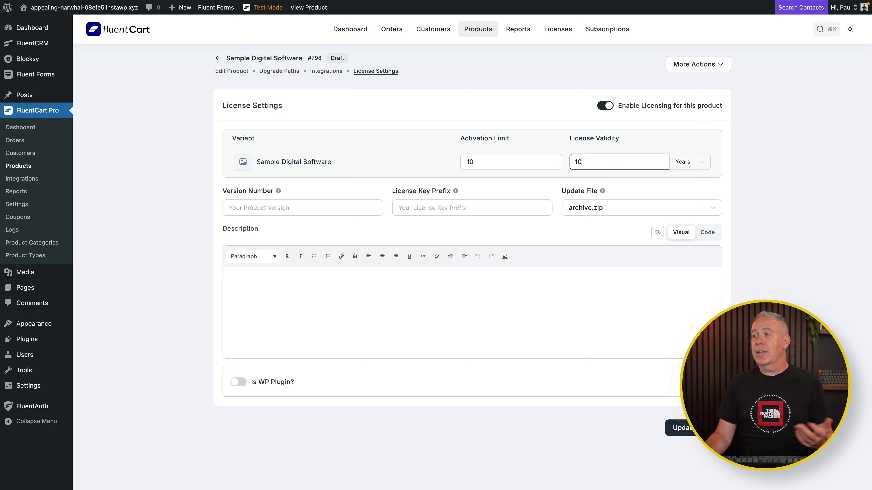
left_click(702, 163)
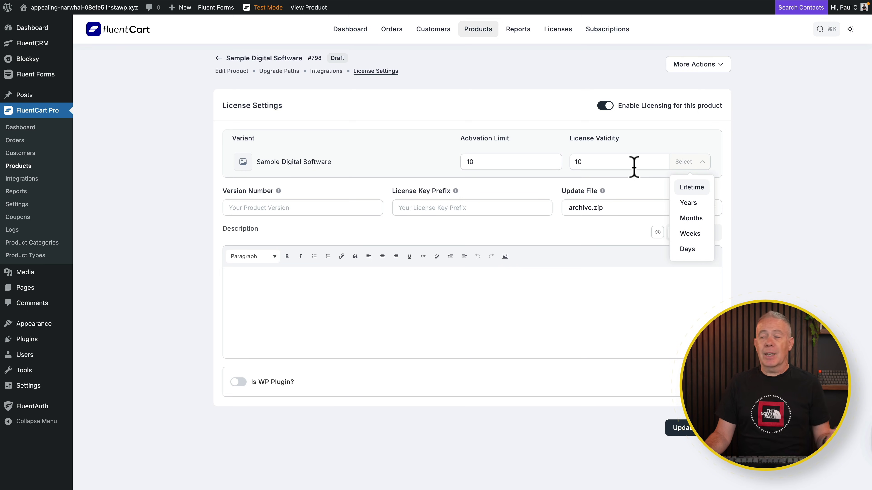
left_click(688, 203)
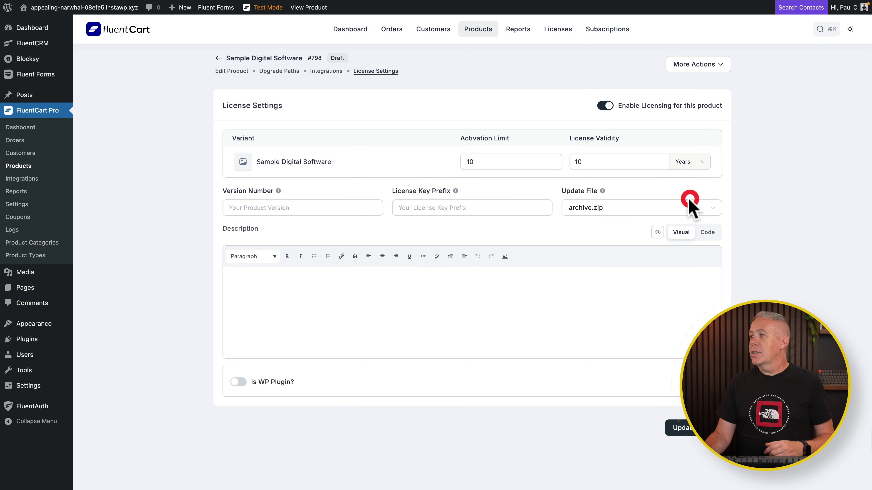
double_click(598, 161)
type("1")
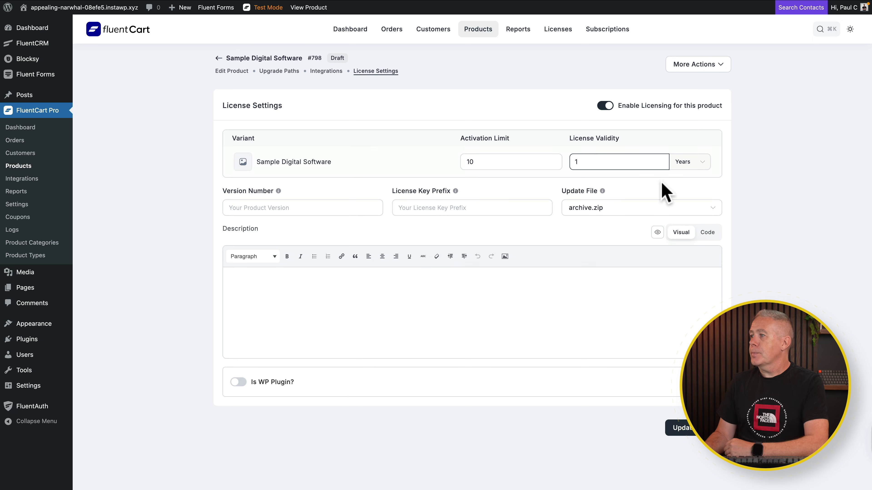
Enter version 1.00, key prefix WPTUTS and a pasted lorem ipsum license description.
left_click(269, 204)
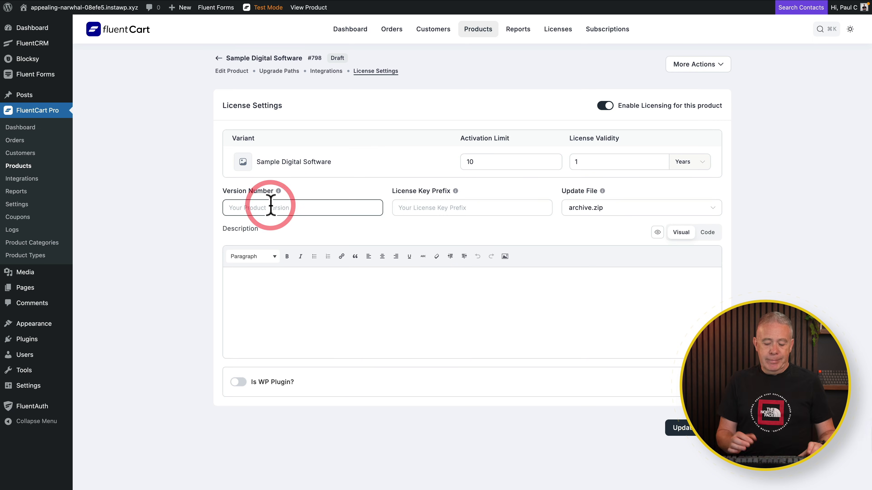
type("1.")
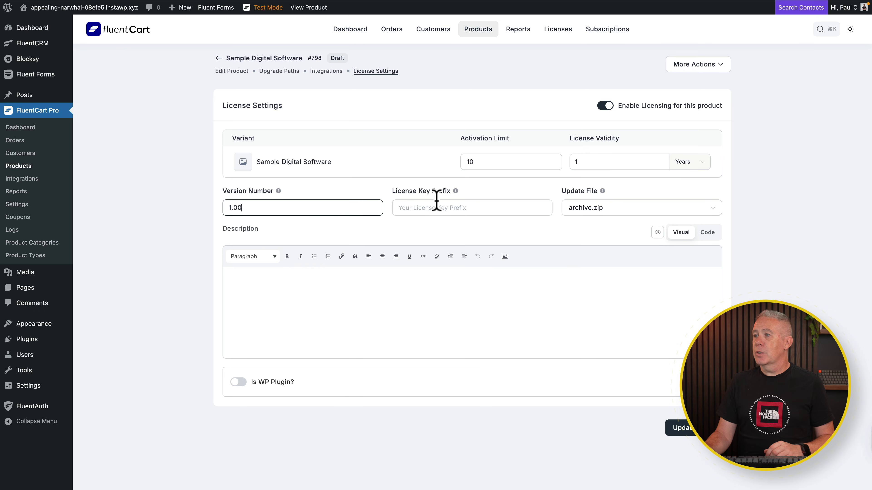
left_click(437, 207)
type("WPTUTS")
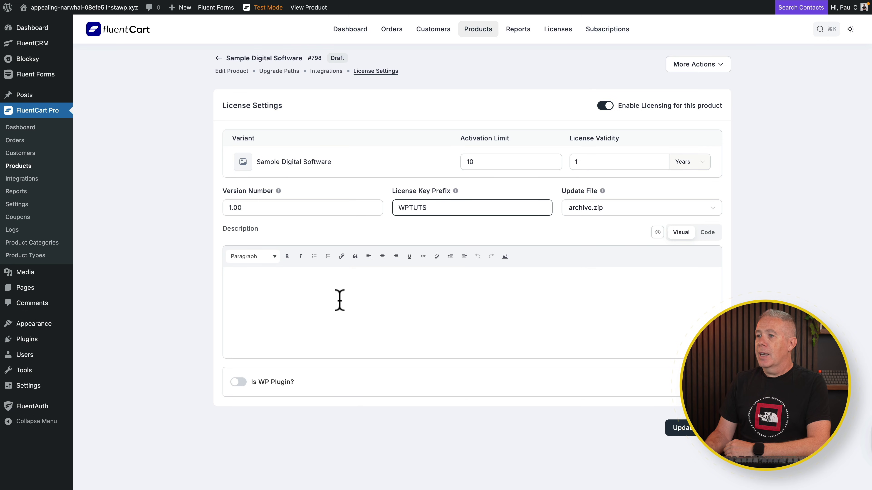
left_click(281, 288)
type("Duis aute irure dolor in reprehenderit in voluptate velit esse cillum dolore eu fugiat nulla pariatur. Excepteur sint occaecat cupidatat non proident, sunt in culpa qui officia deserunt mollit anim id est laborum.")
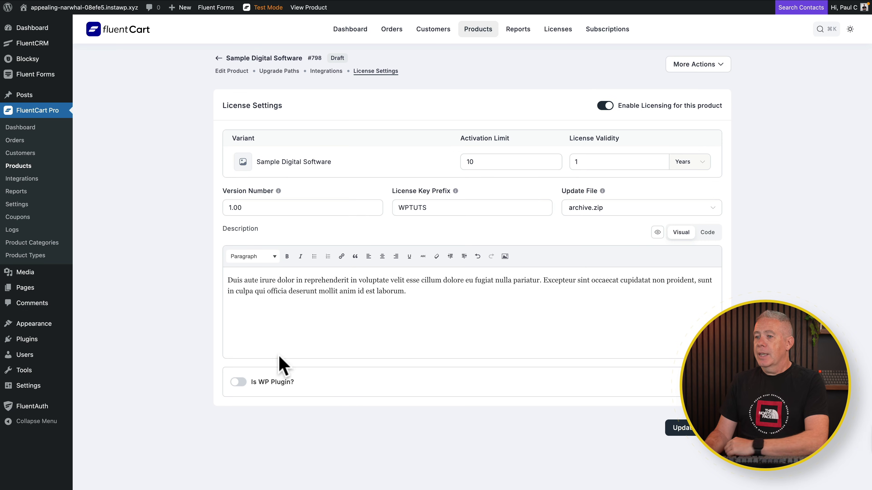
Leave the Is WP Plugin option off and save the license settings.
left_click(239, 383)
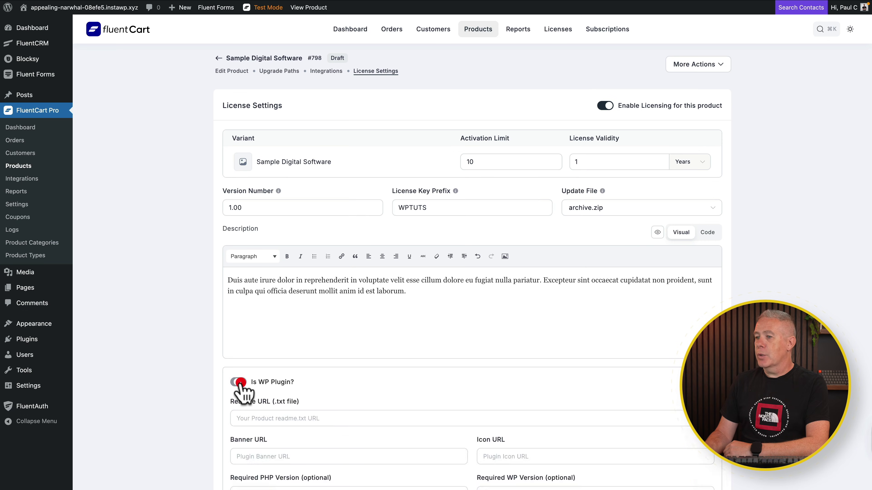
scroll(191, 398, "down", 3)
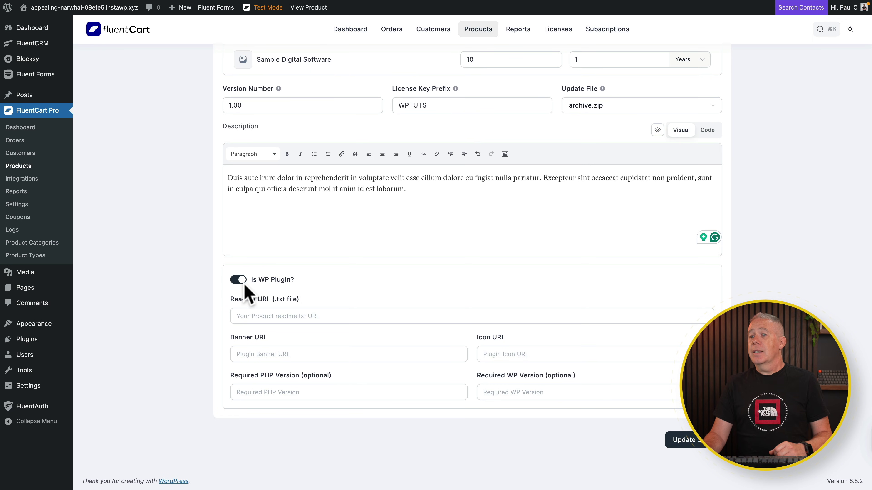
left_click(235, 281)
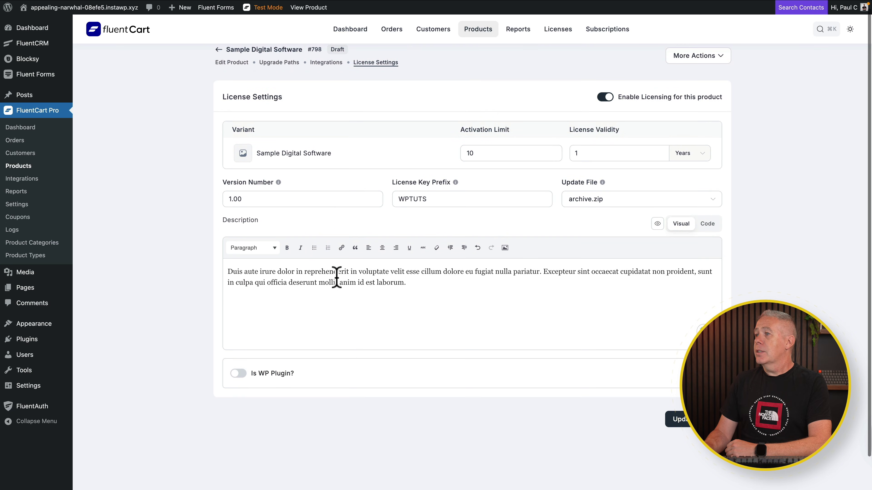
left_click(678, 419)
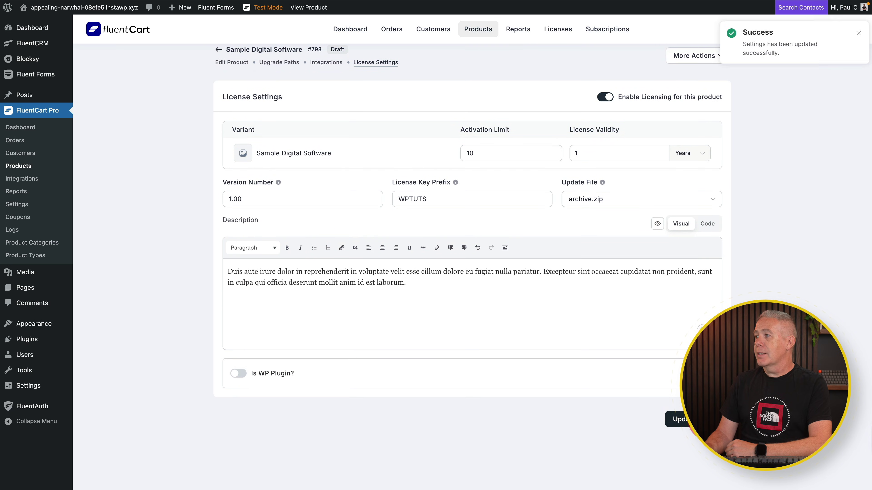
Change Sample Digital Software's pricing type to Simple Variations and start a new price variant.
left_click(231, 63)
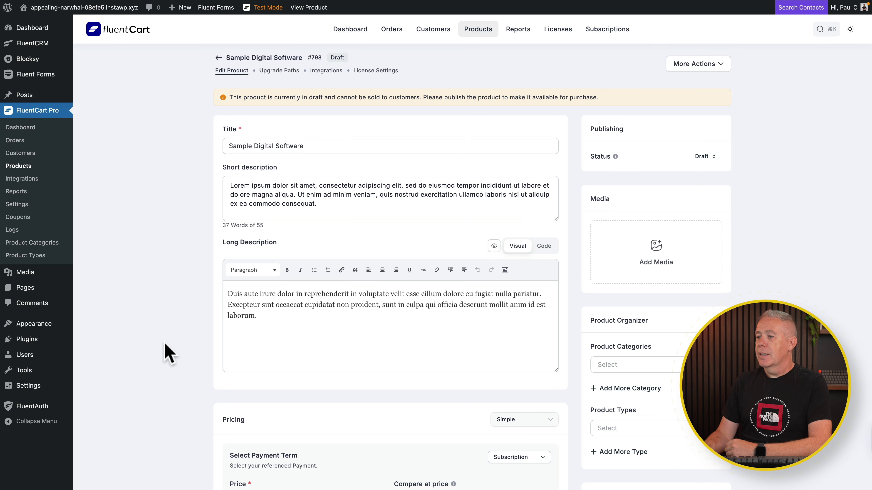
scroll(166, 354, "down", 5)
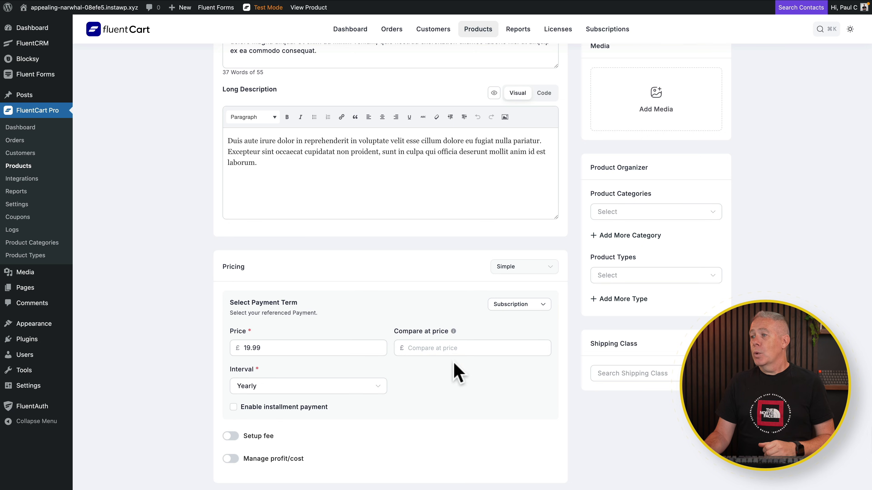
left_click(549, 269)
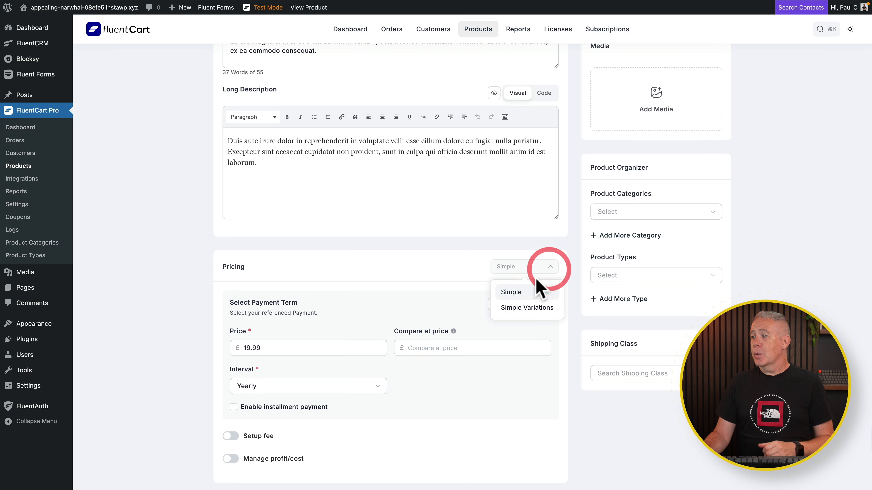
left_click(524, 309)
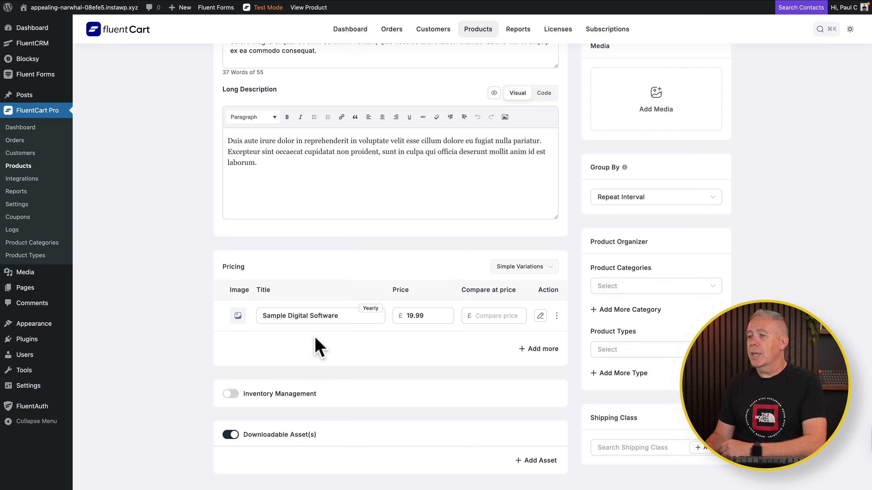
left_click(542, 349)
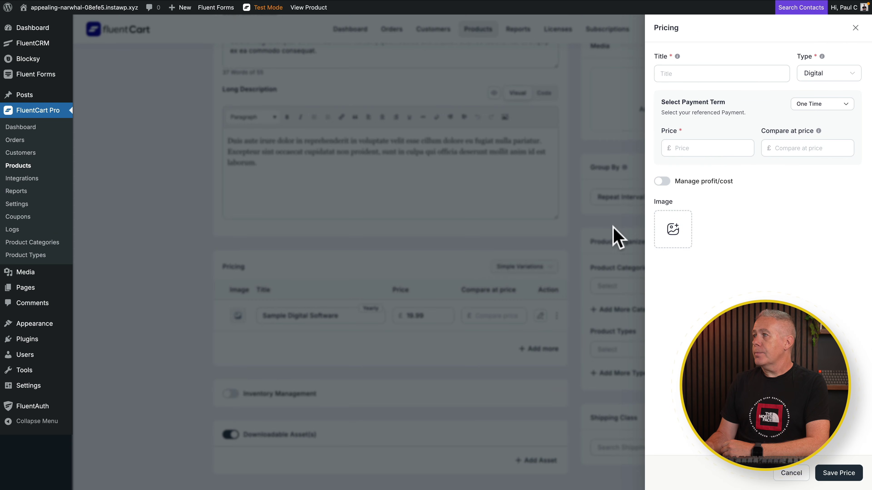
Save a 'Sample Digital Software Ltd' variant with One Time payment at £199.
left_click(698, 74)
type("Sample Digital Software Ltd")
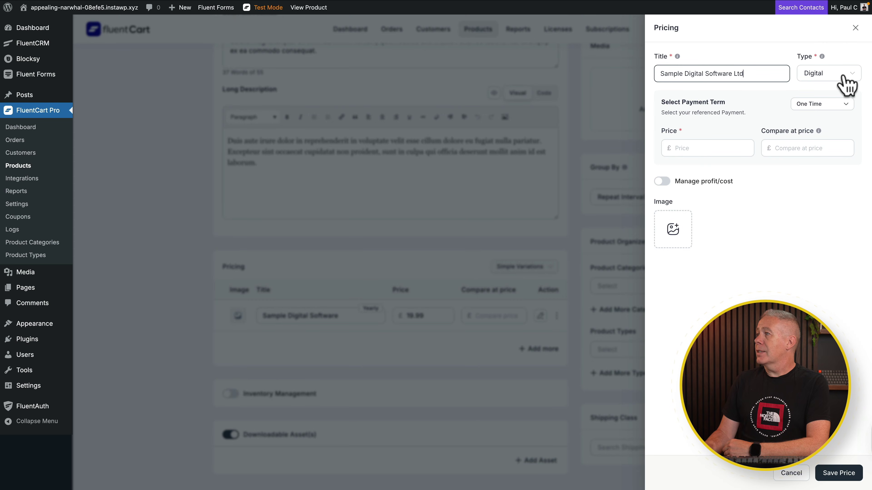
left_click(835, 110)
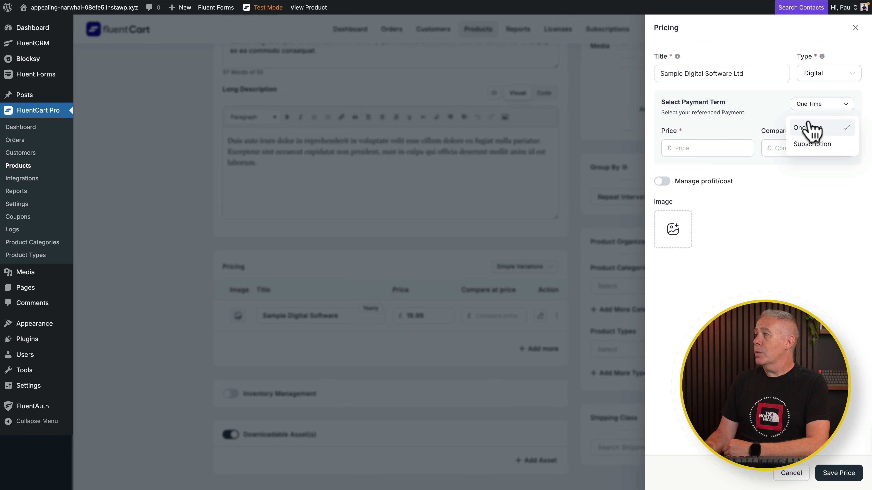
left_click(759, 110)
left_click(698, 147)
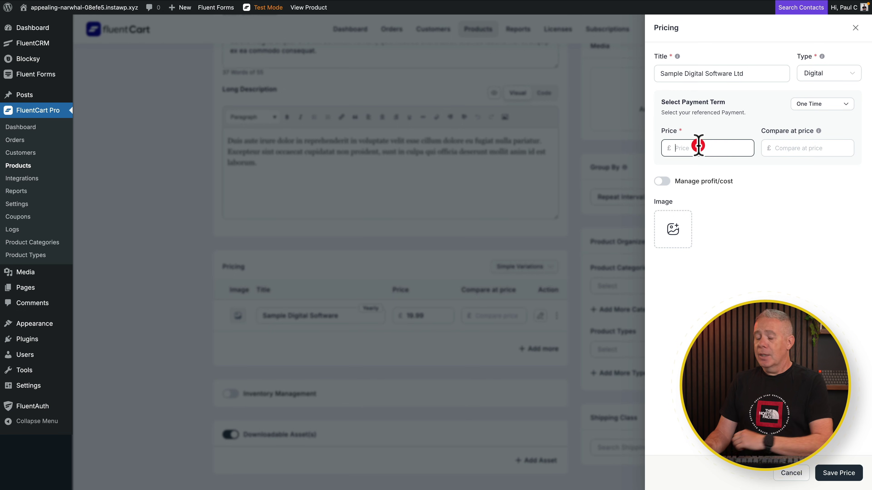
type("199")
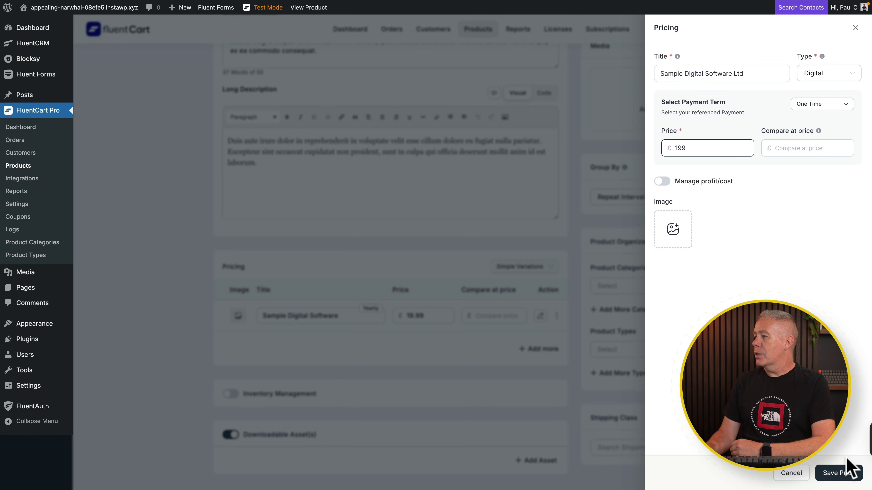
left_click(847, 472)
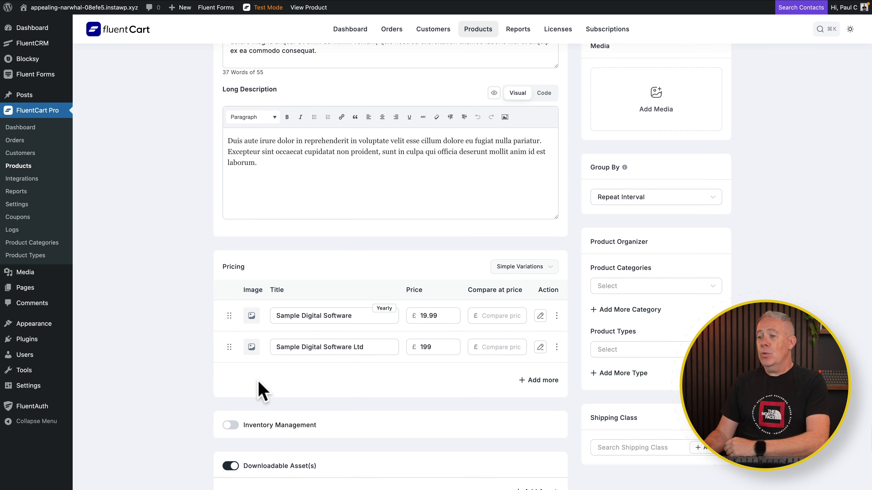
Add an upgrade path from Sample Digital Software to Sample Digital Software Ltd.
scroll(261, 391, "up", 5)
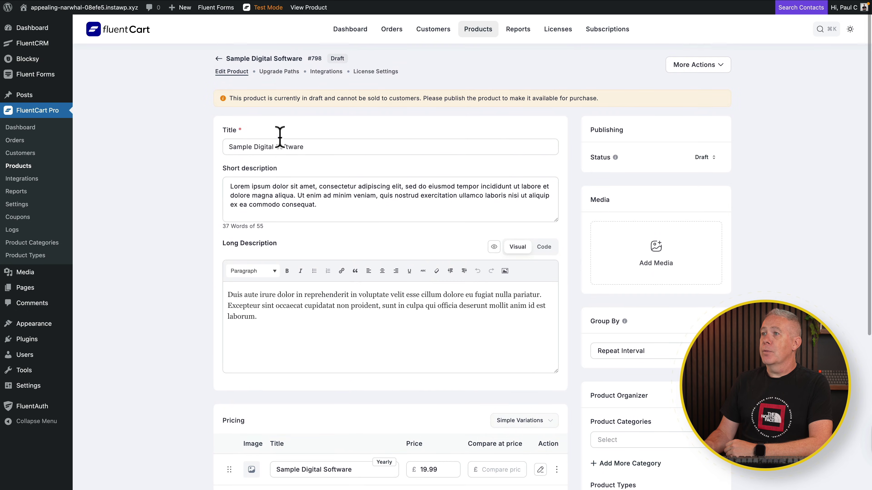
left_click(279, 72)
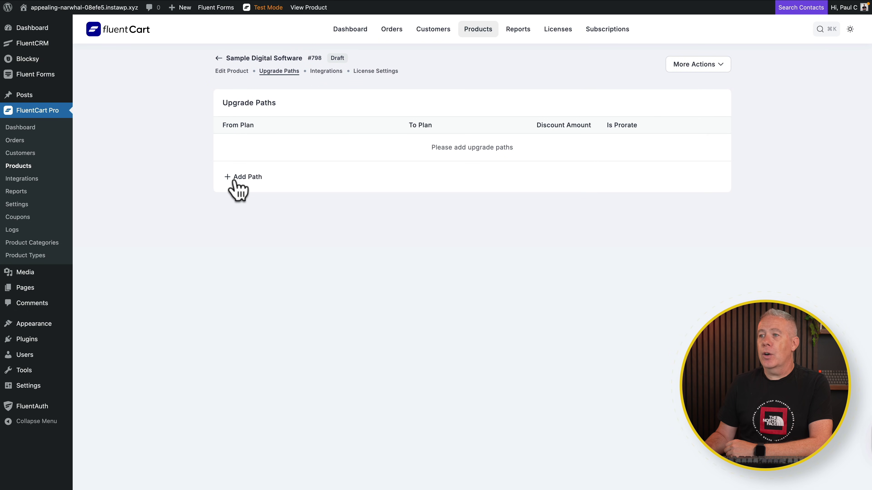
left_click(242, 178)
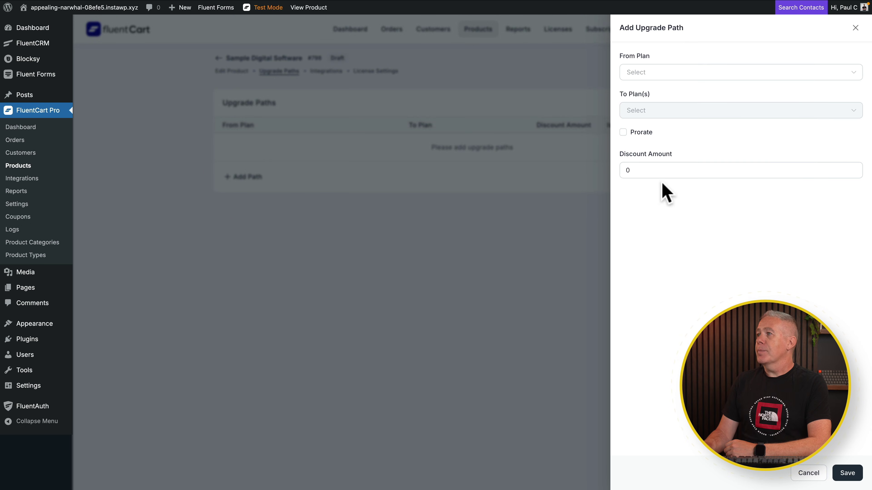
left_click(683, 75)
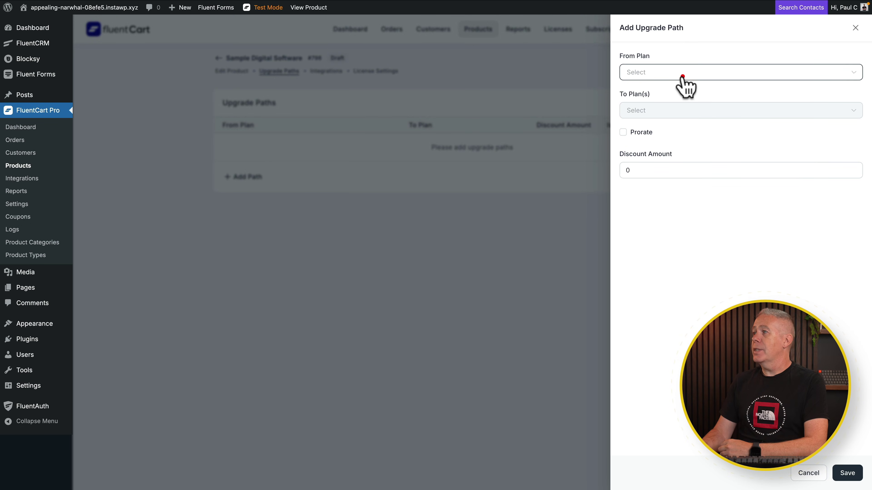
left_click(682, 99)
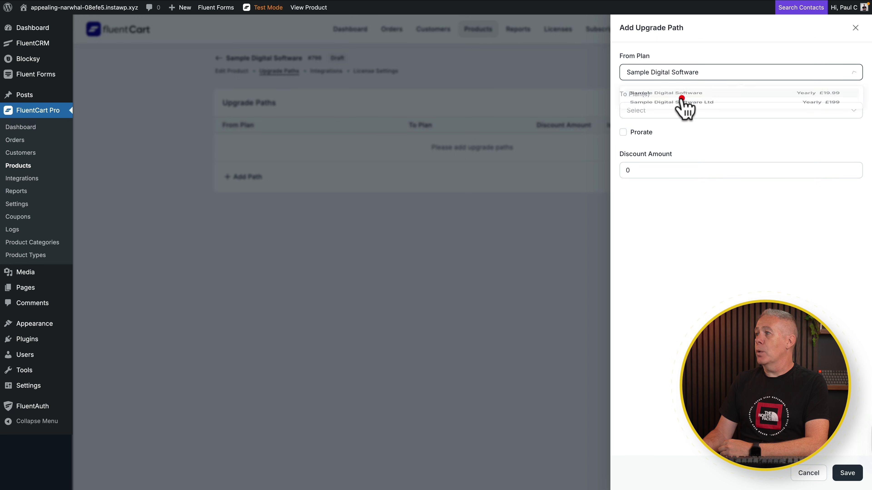
left_click(672, 112)
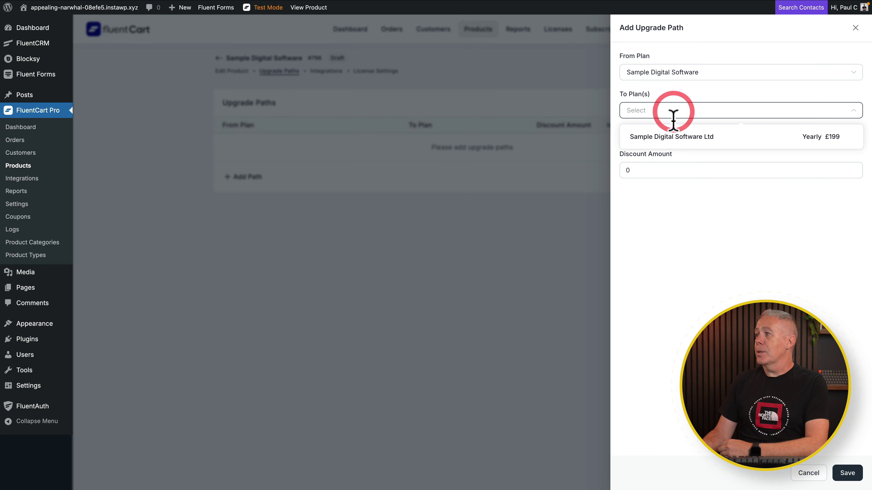
left_click(672, 138)
left_click(719, 254)
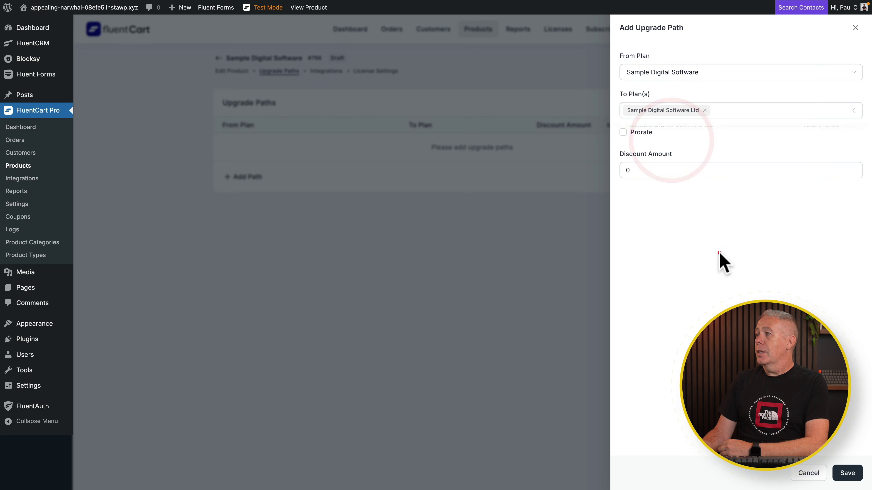
Turn on prorating for the upgrade path and save it.
left_click(624, 132)
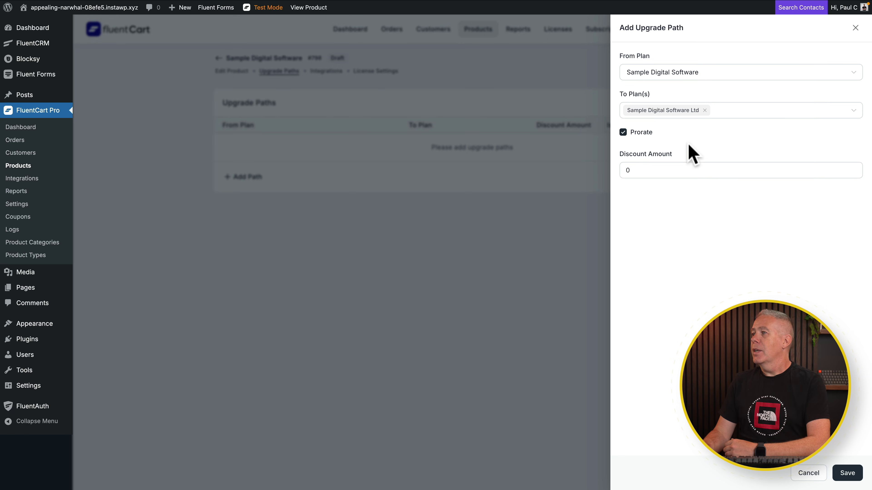
left_click(624, 132)
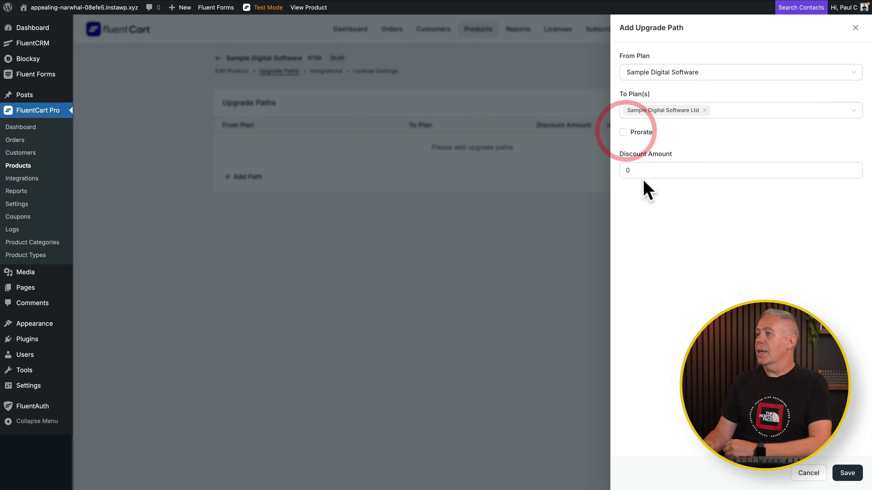
left_click(624, 132)
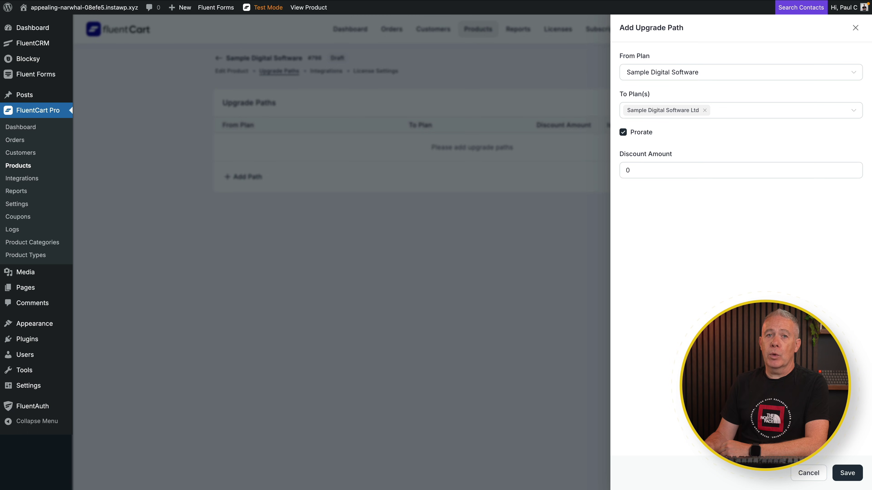
left_click(854, 474)
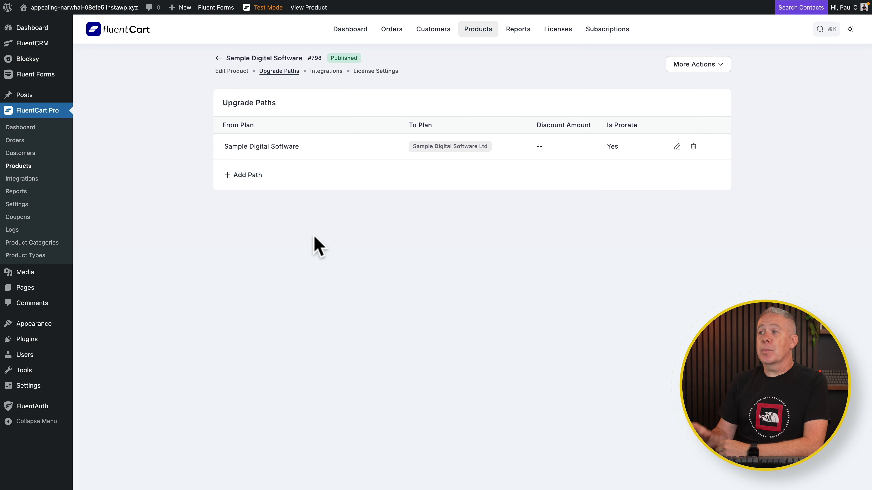
Set the Ltd variant's license activation limit to 10.
left_click(372, 72)
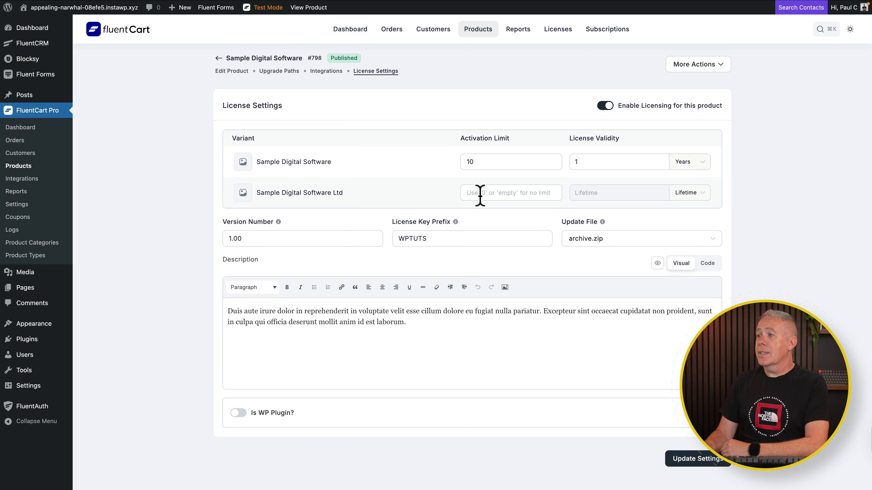
type("1")
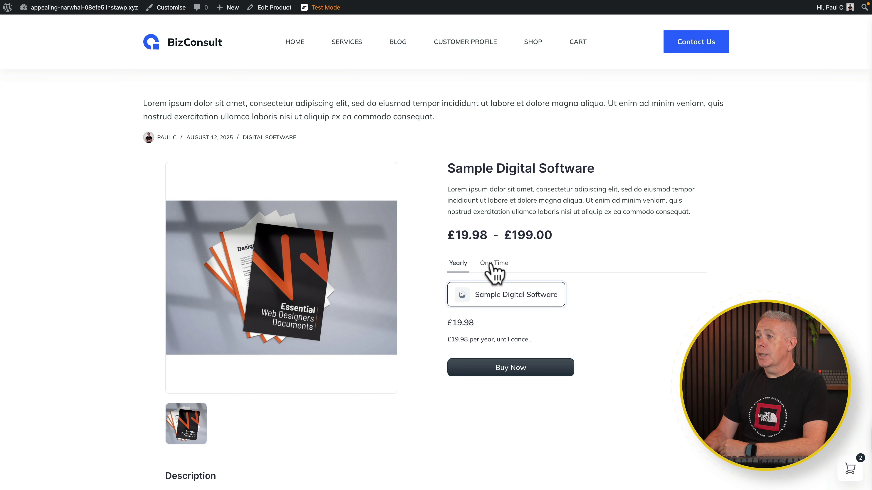
Select the One Time option on the product page and buy it for £199.00.
left_click(493, 265)
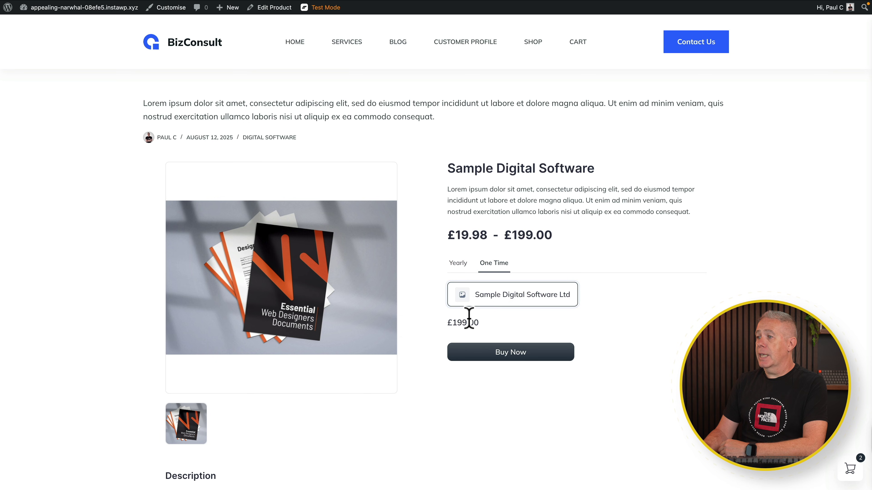
left_click(464, 265)
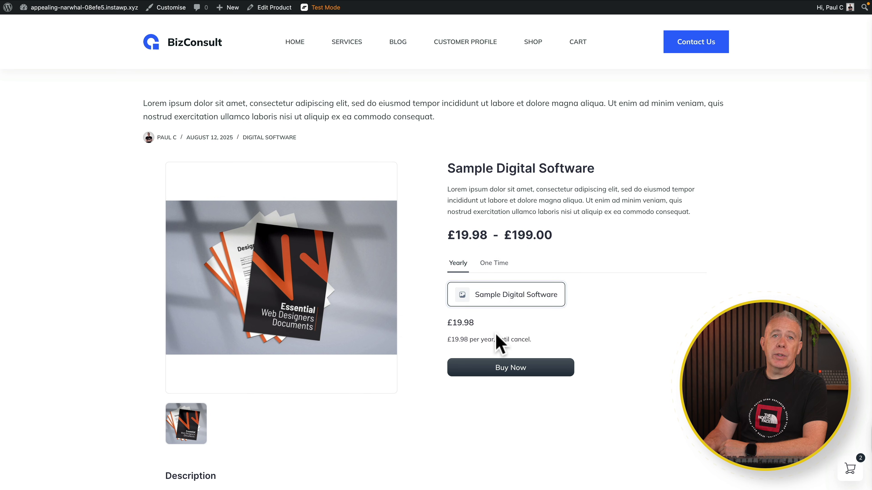
left_click(501, 265)
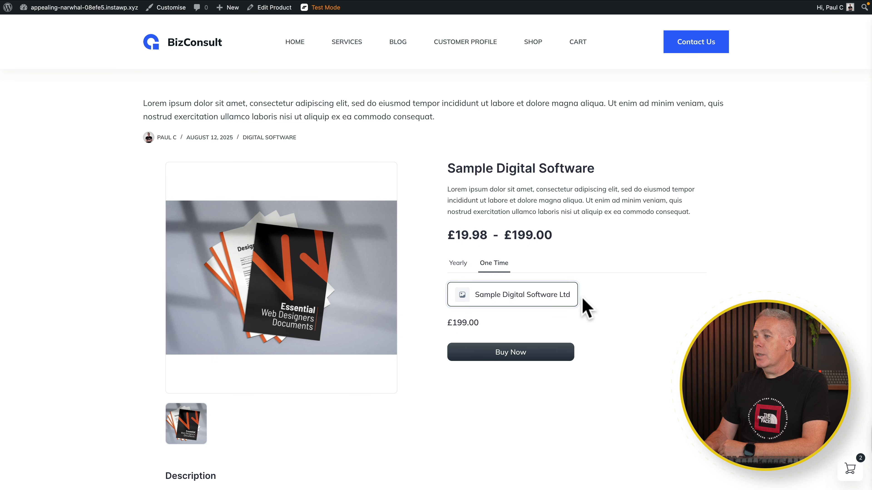
left_click(504, 356)
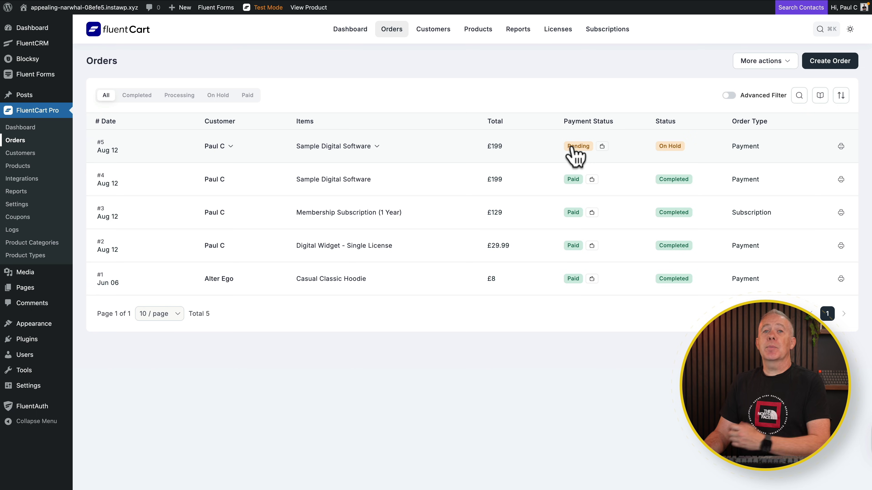
Mark pending order #5 as paid by Cash On Delivery and check the issued licenses.
left_click(590, 146)
left_click(548, 329)
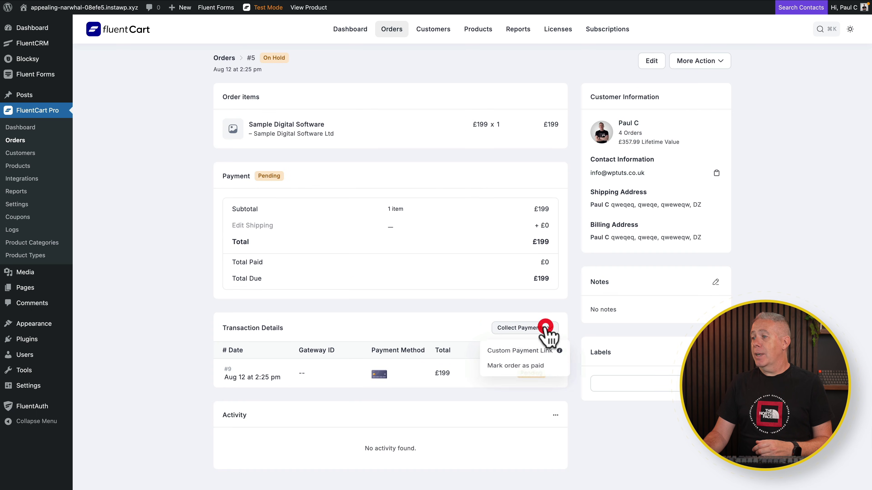
left_click(519, 368)
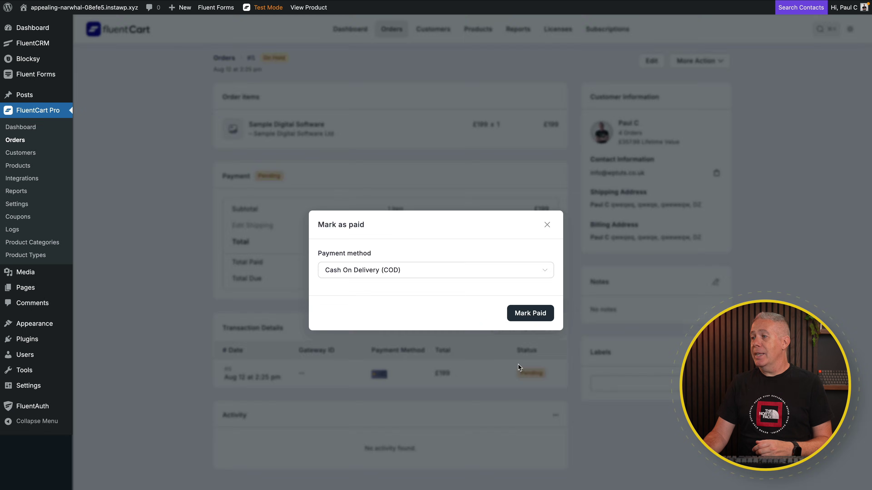
left_click(532, 313)
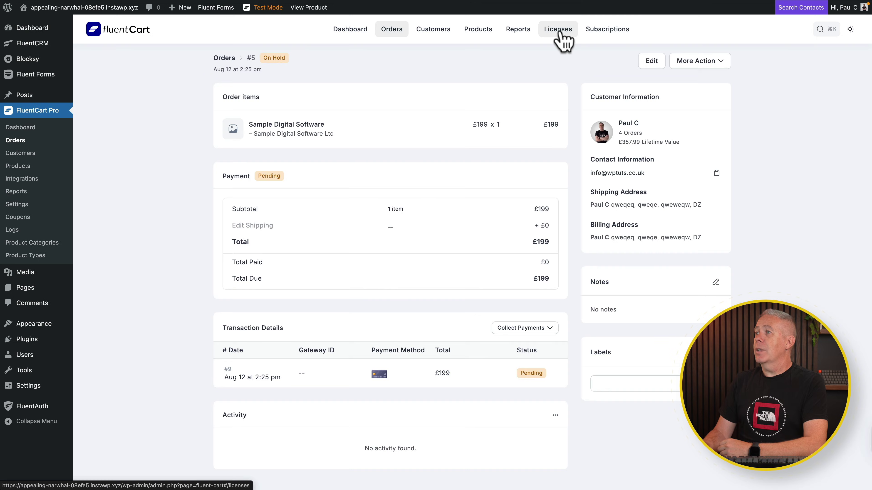
left_click(560, 31)
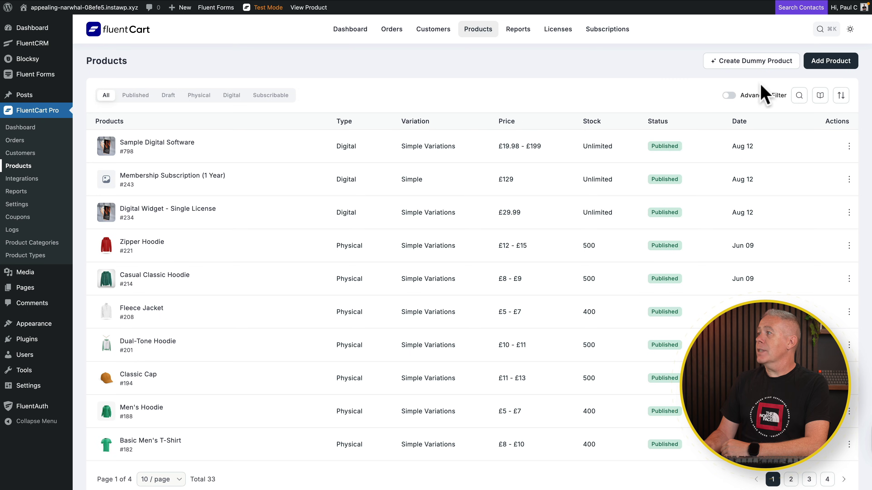
Create a new digital product titled 'Course Subscription Test'.
left_click(831, 61)
left_click(470, 291)
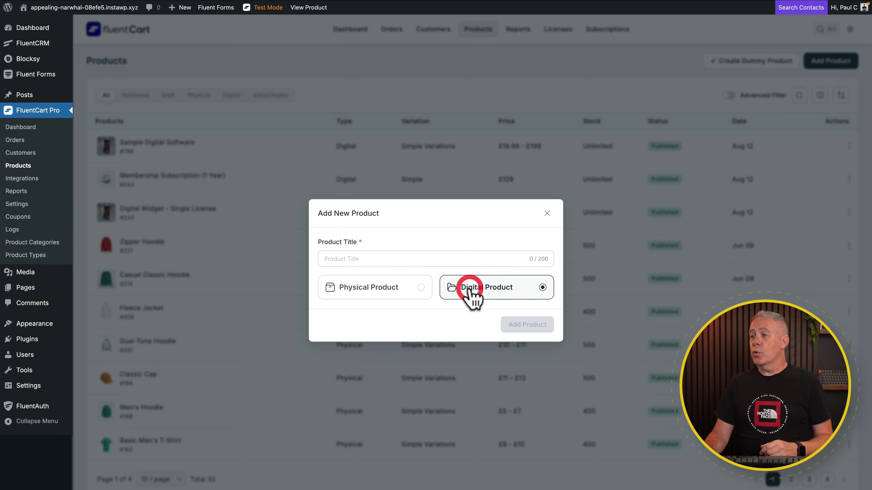
left_click(382, 259)
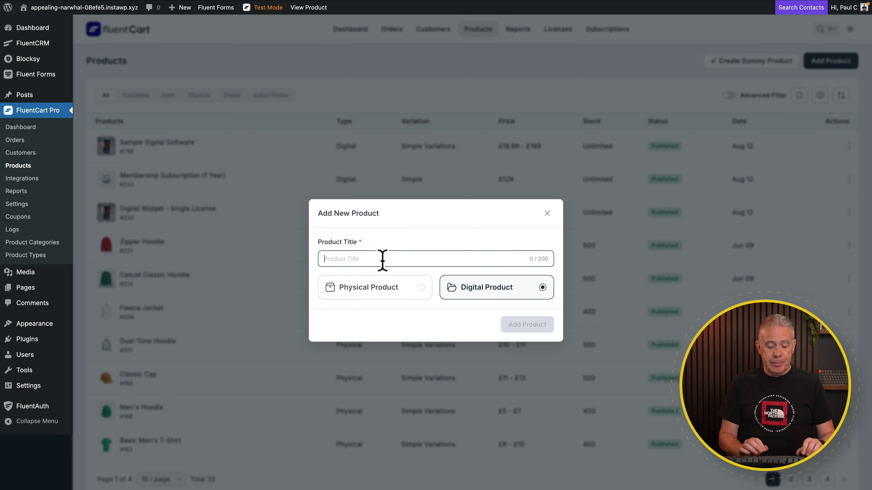
type("Course Subscription Test")
left_click(534, 331)
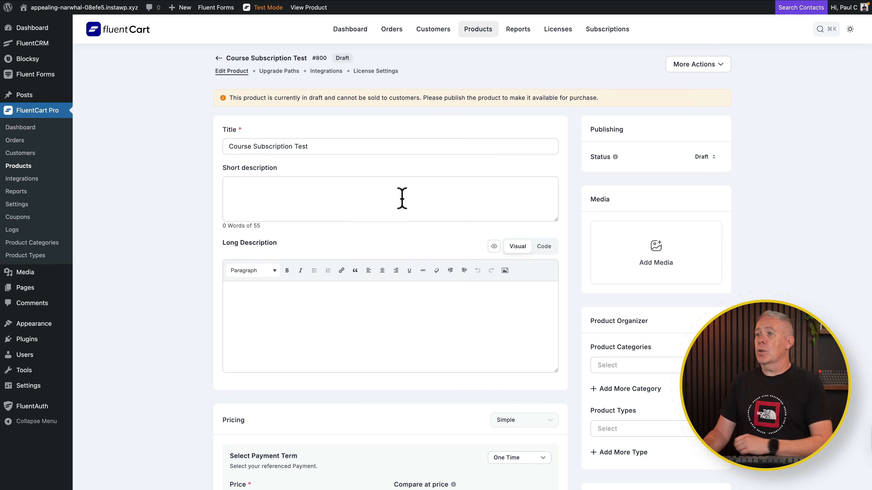
Paste the lorem paragraph as both short and long description.
left_click(279, 194)
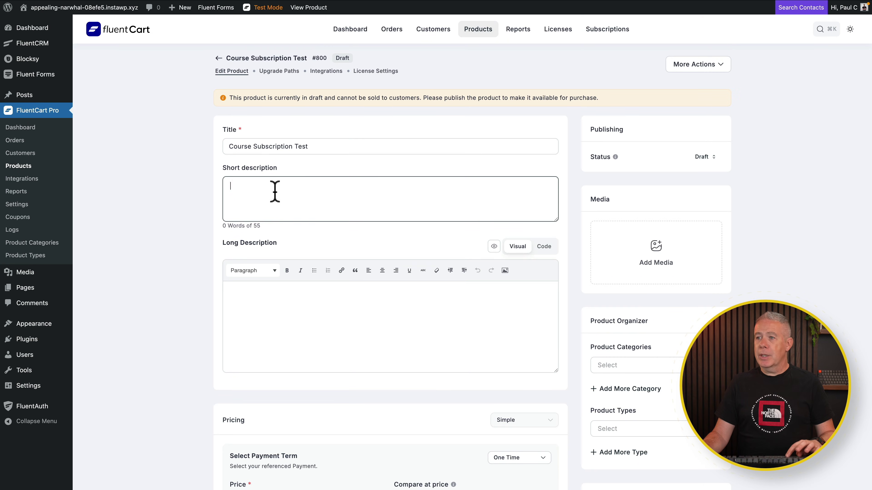
type("Duis aute irure dolor in reprehenderit in voluptate velit esse cillum dolore eu fugiat nulla pariatur. Excepteur sint occaecat cupidatat non proident, sunt in culpa qui officia deserunt mollit anim id est laborum.")
left_click(272, 308)
type("Duis aute irure dolor in reprehenderit in voluptate velit esse cillum dolore eu fugiat nulla pariatur. Excepteur sint occaecat cupidatat non proident, sunt in culpa qui officia deserunt mollit anim id est laborum.")
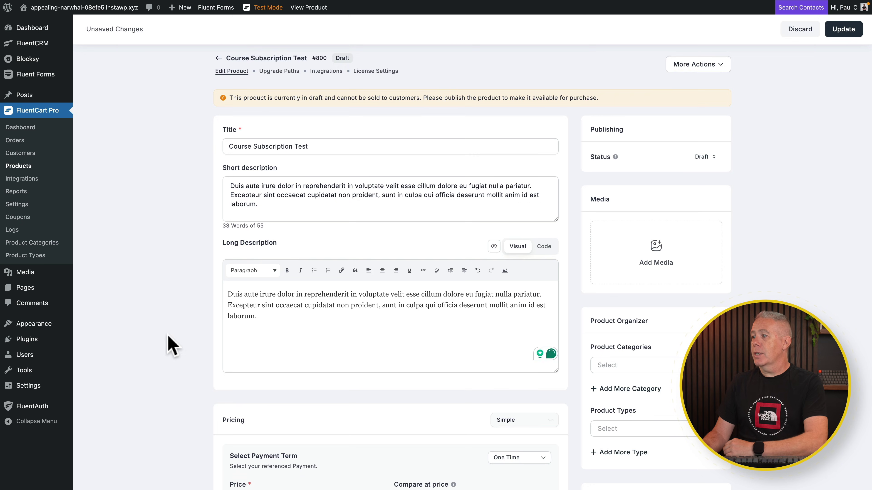
scroll(171, 346, "down", 2)
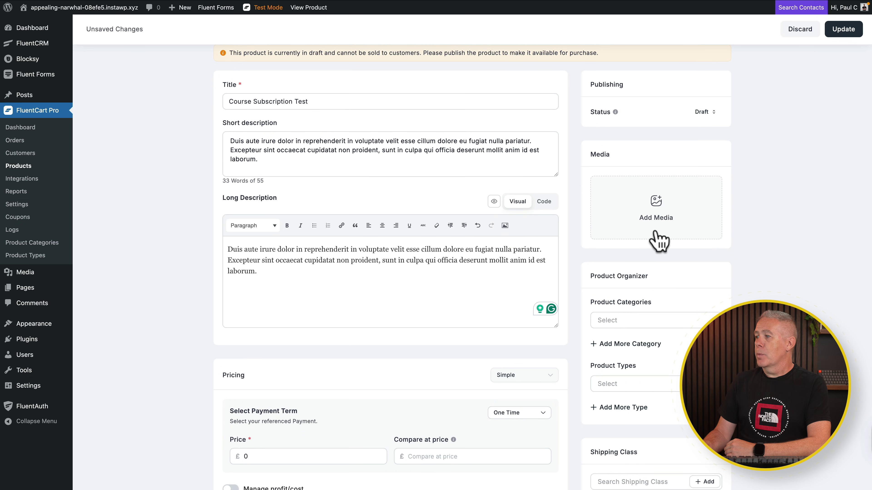
scroll(658, 241, "down", 5)
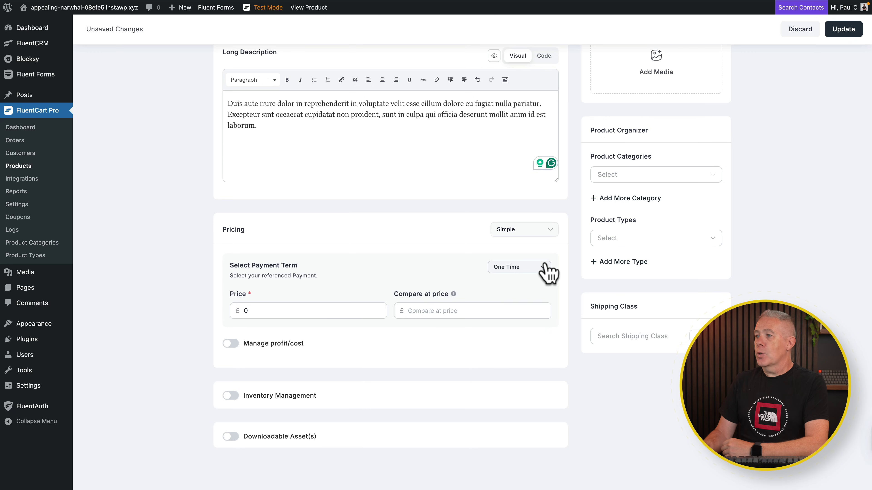
Make it a yearly subscription priced at £129.
left_click(541, 271)
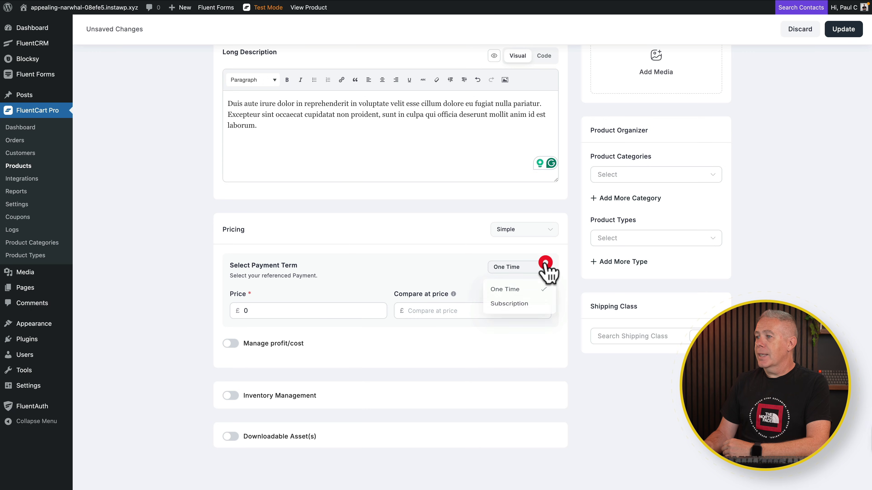
left_click(519, 308)
left_click(267, 310)
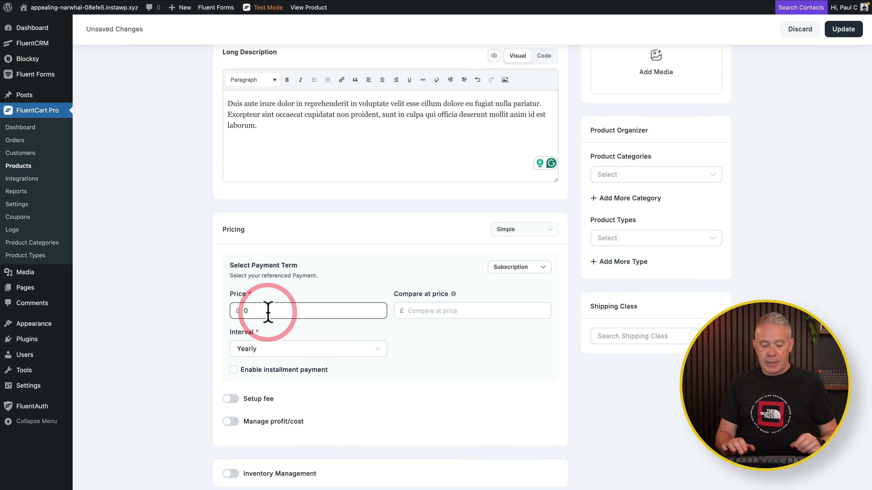
key("BackSpace")
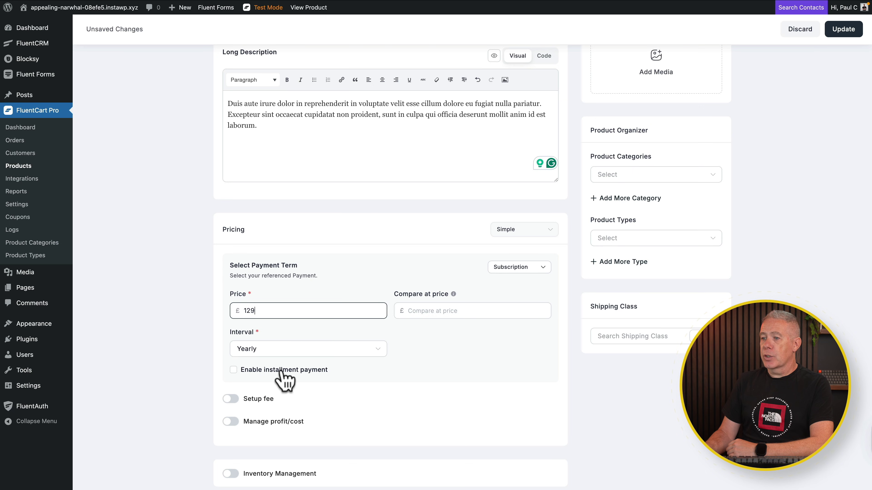
scroll(187, 407, "down", 5)
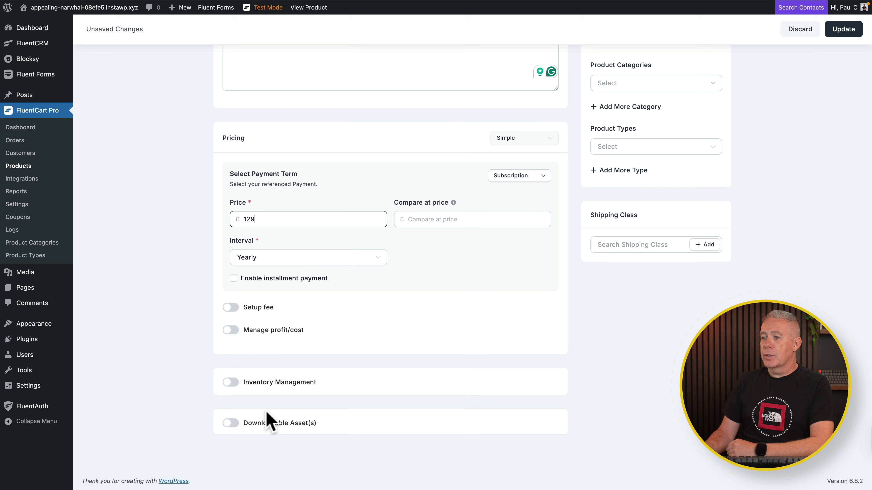
scroll(414, 376, "up", 14)
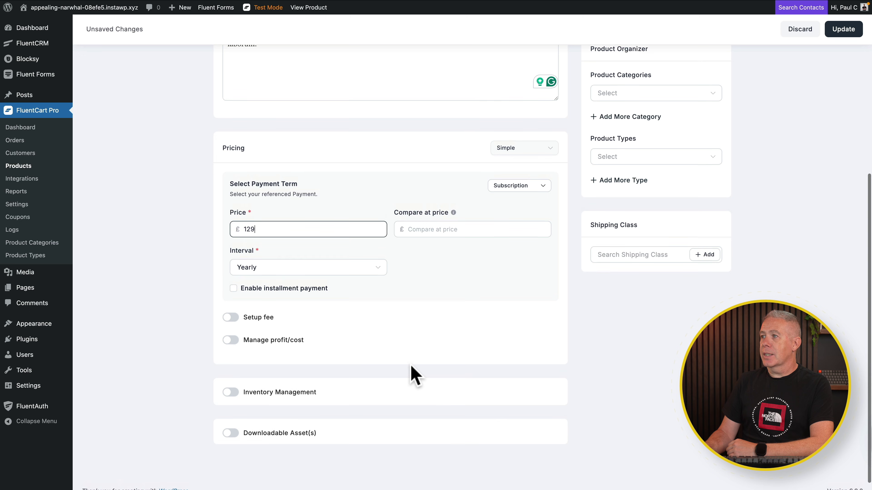
scroll(414, 376, "up", 1)
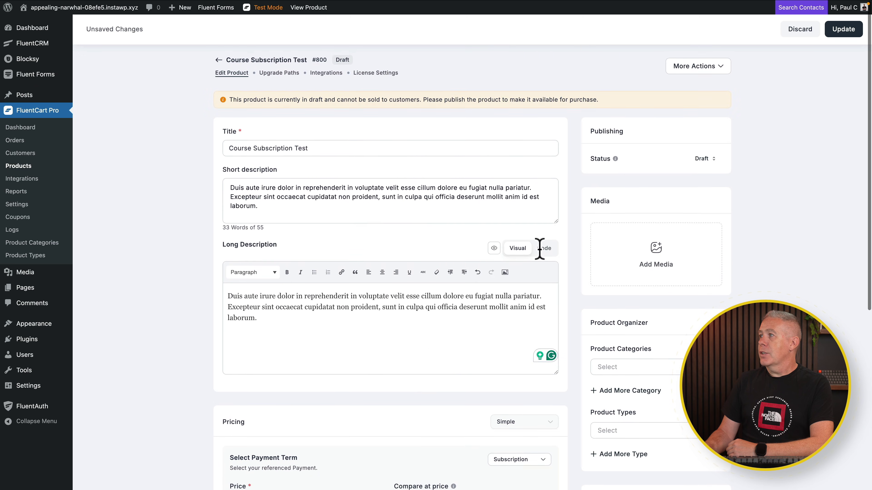
Save Course Subscription Test, browse its Upgrade Paths, Integrations and License tabs, then preview it.
left_click(840, 36)
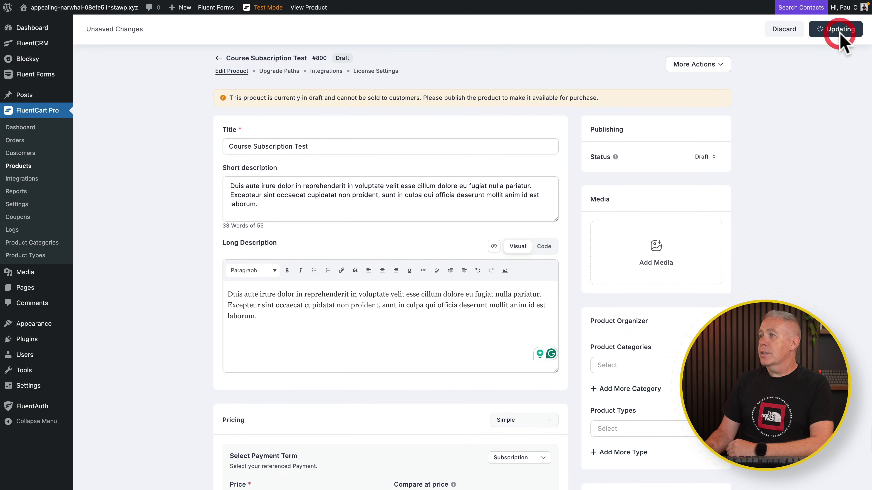
left_click(284, 72)
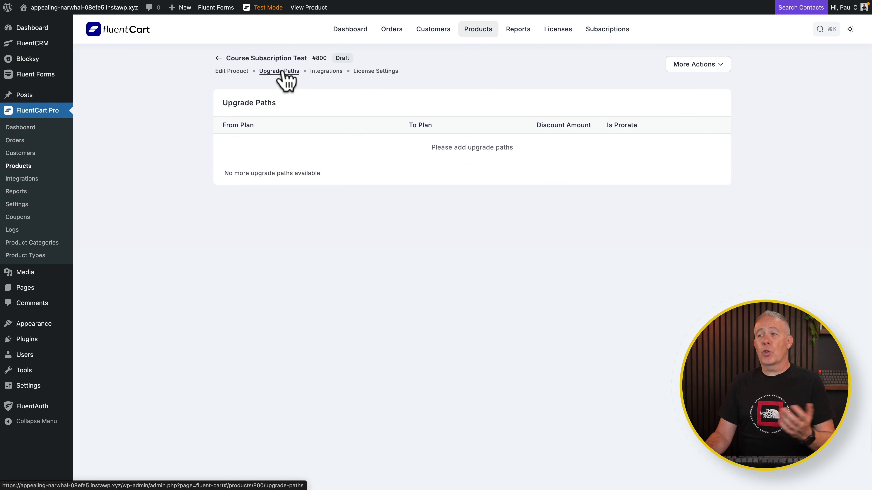
left_click(314, 71)
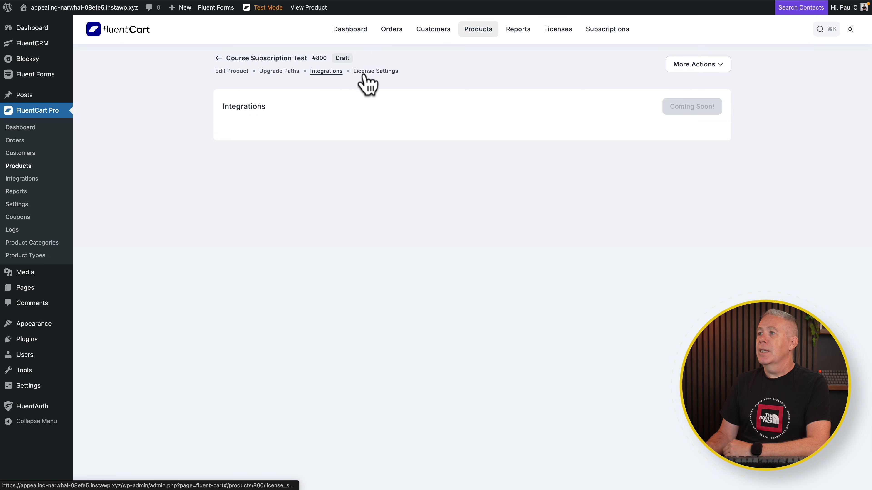
left_click(371, 72)
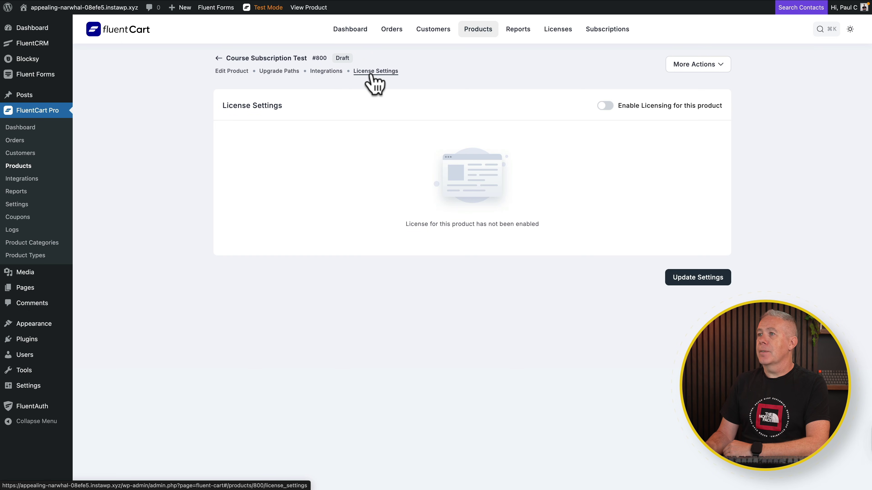
left_click(722, 65)
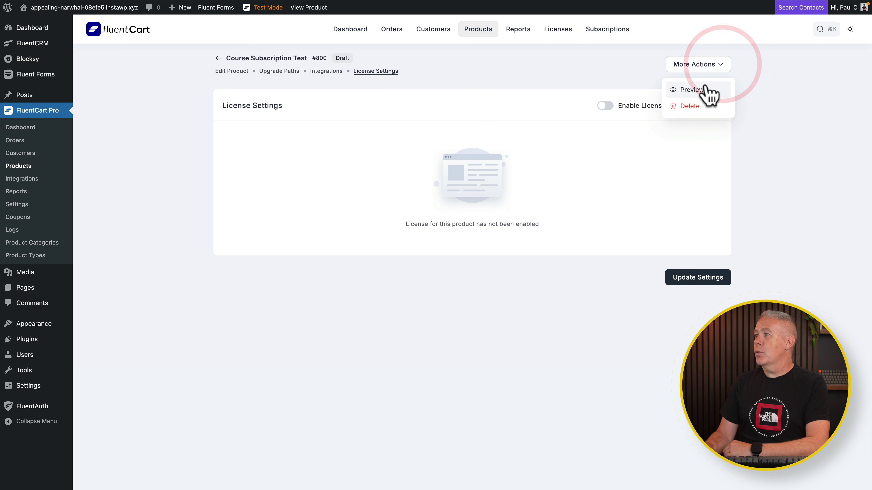
left_click(690, 90)
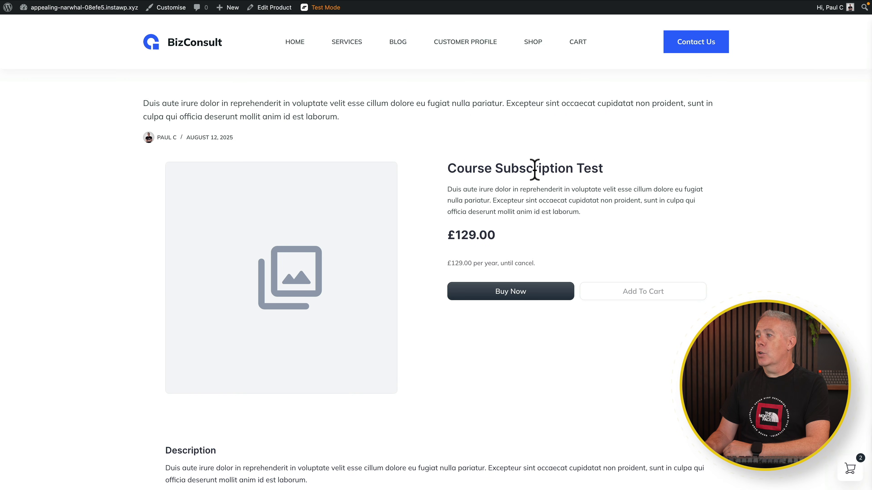
Buy Course Subscription Test, then record payment on order #6 so it completes at £129.
left_click(524, 294)
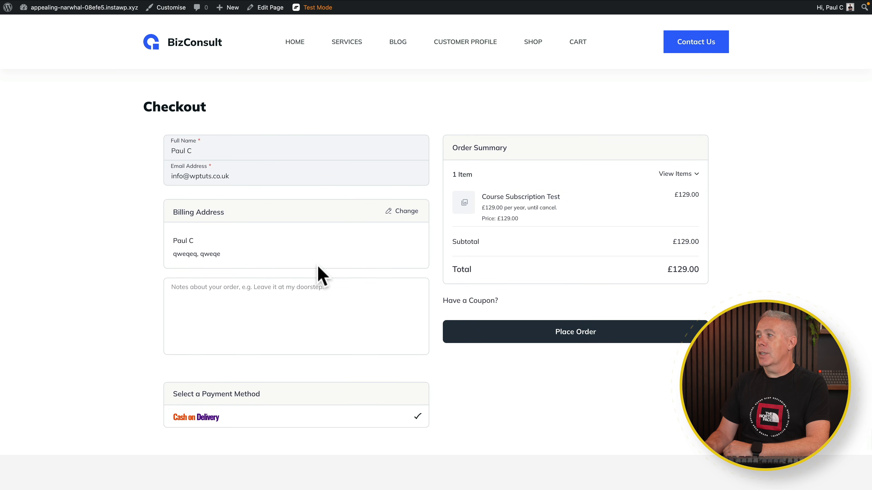
left_click(594, 339)
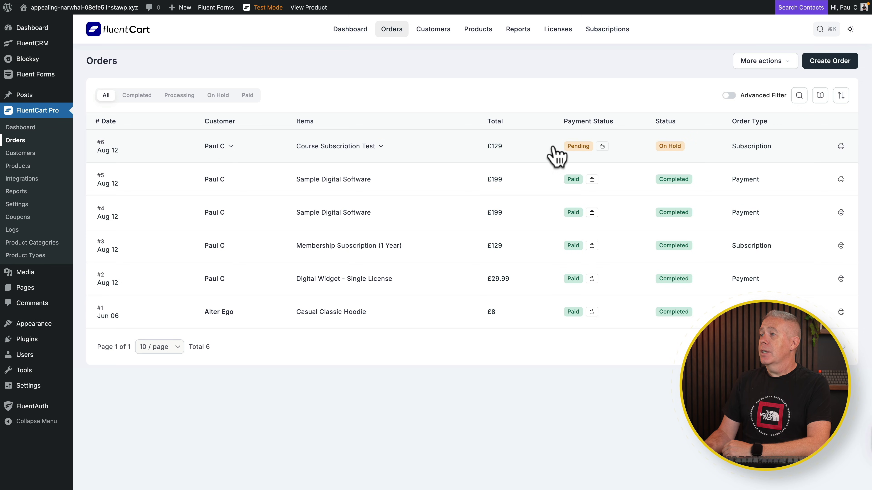
left_click(580, 148)
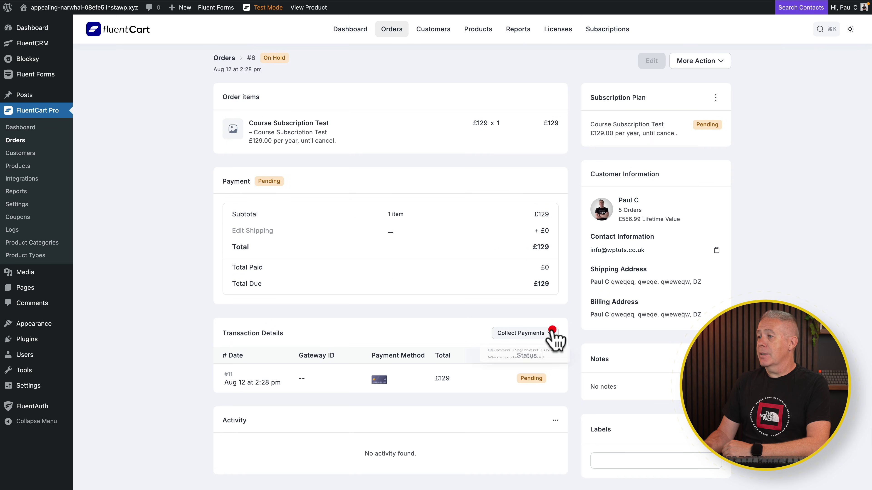
left_click(515, 357)
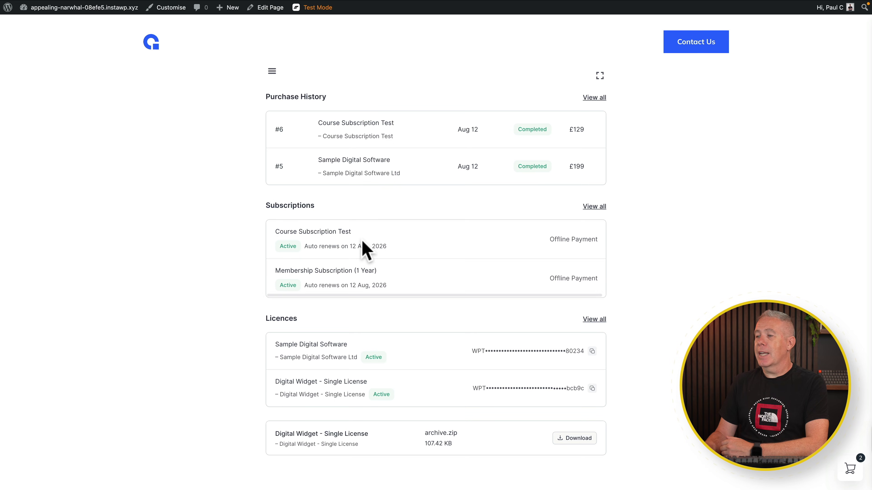
Open the Course Subscription Test entry from the customer profile's Subscriptions list.
left_click(335, 232)
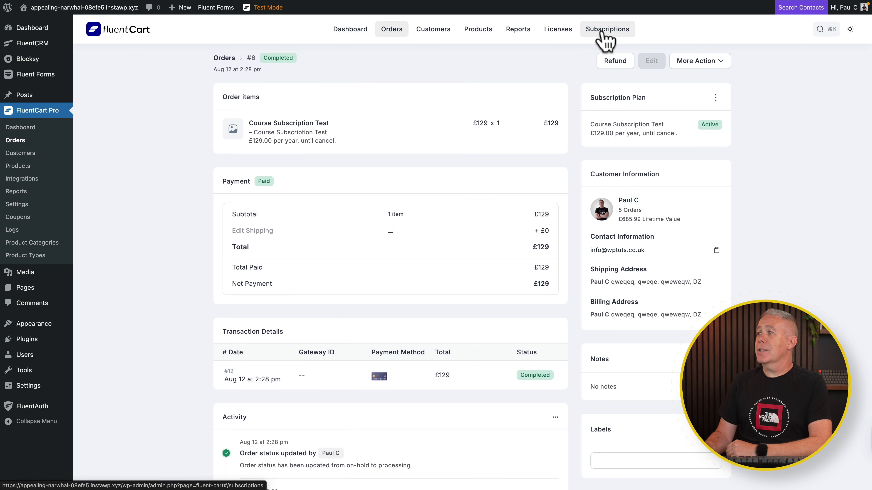
Review the Subscriptions list: Course Subscription Test active, £129.00 yearly, next billing 12 Aug, 2026.
left_click(606, 35)
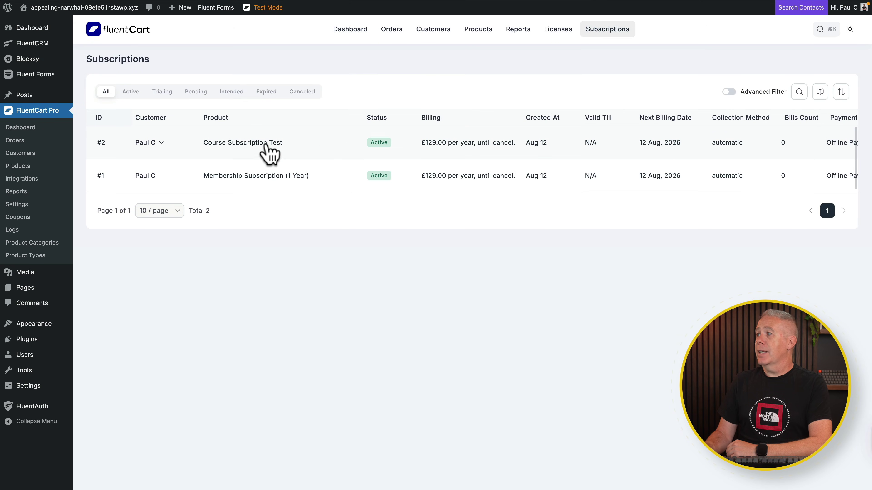
scroll(312, 157, "right", 5)
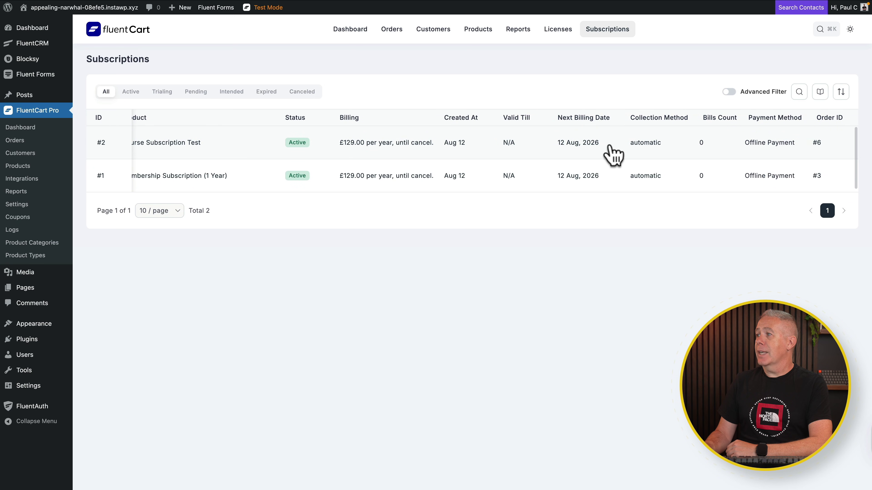
scroll(637, 156, "left", 5)
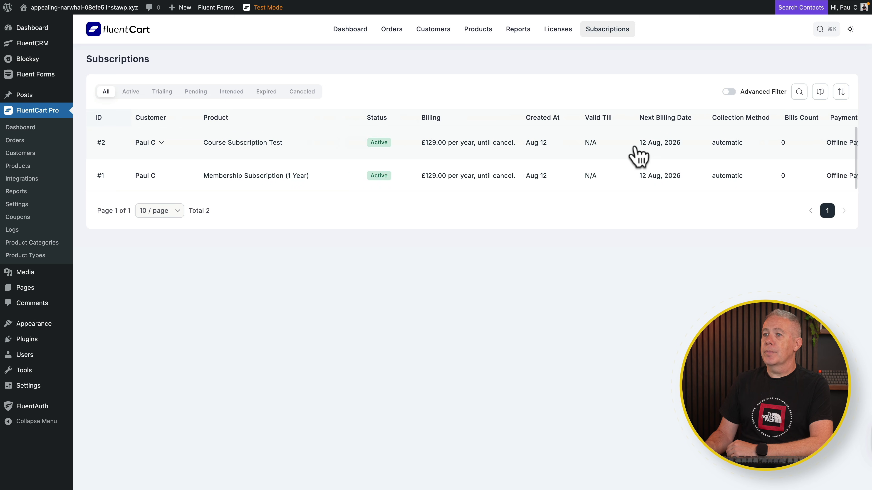